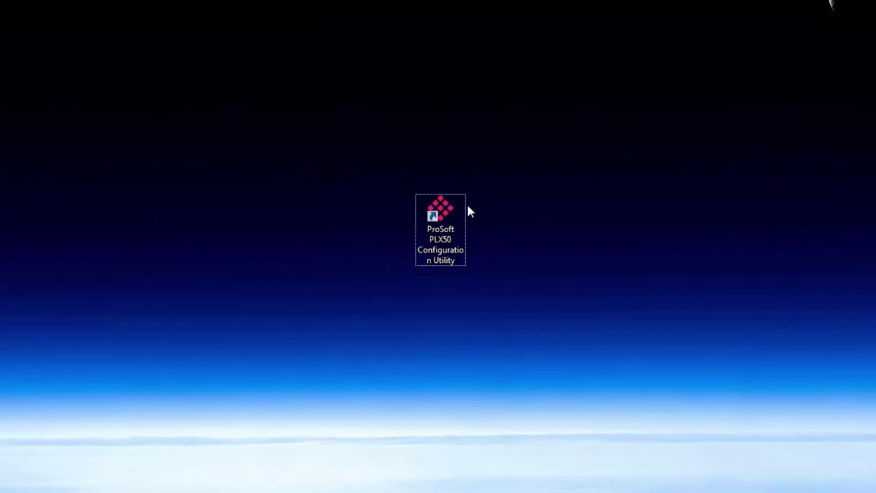
Step: Launch the ProSoft PLX50 Configuration Utility and create a new project
{"action": "double_click", "coordinate": [440, 214]}
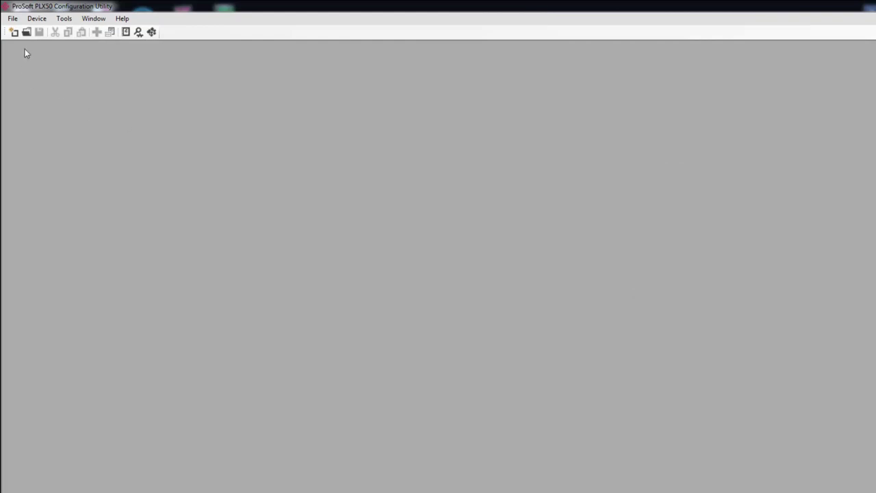
{"action": "left_click", "coordinate": [12, 19]}
{"action": "left_click", "coordinate": [30, 32]}
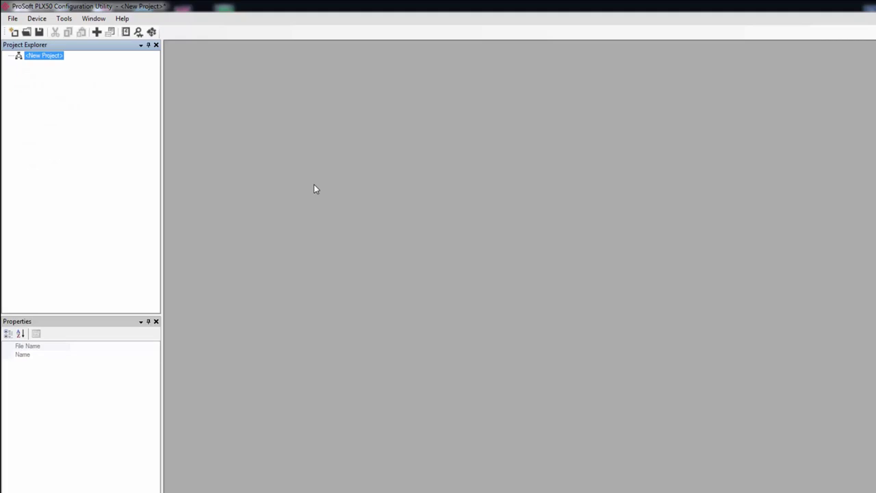
Step: Assign the static IP address 10.12.1.113 to the ProSoft Technology module through the DHCP server, keeping DHCP disabled on it
{"action": "left_click", "coordinate": [152, 32]}
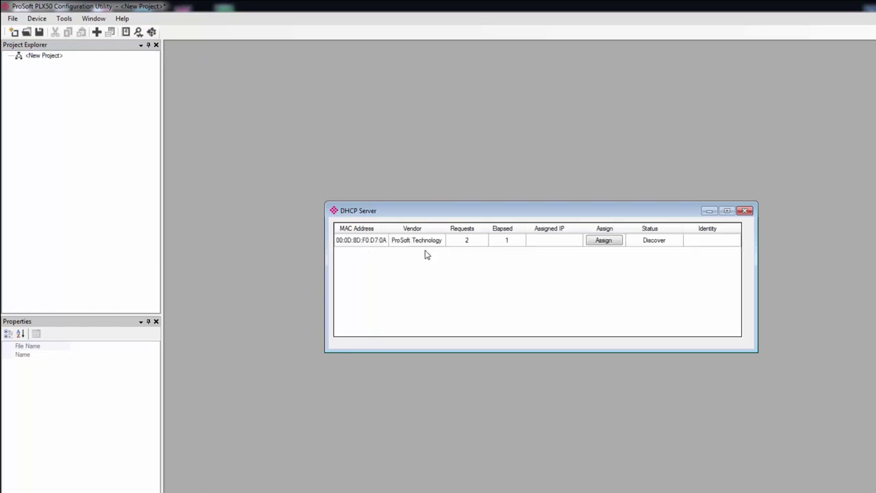
{"action": "left_click", "coordinate": [600, 240]}
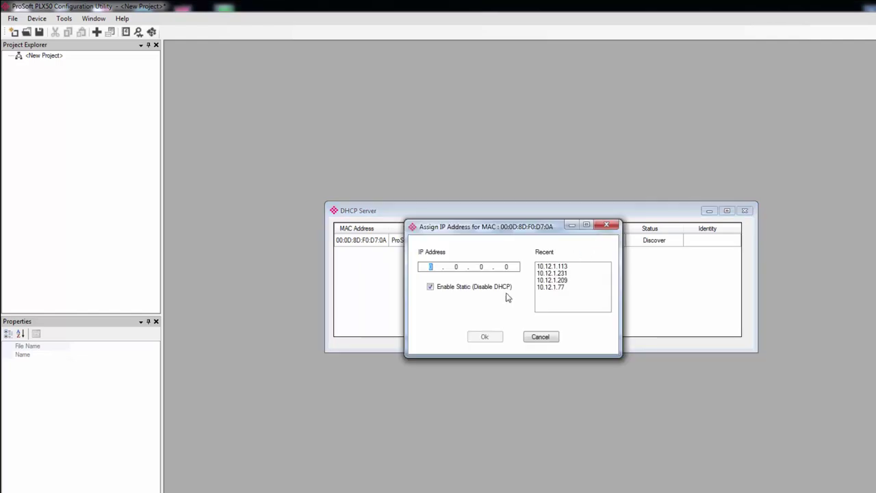
{"action": "left_click", "coordinate": [562, 267]}
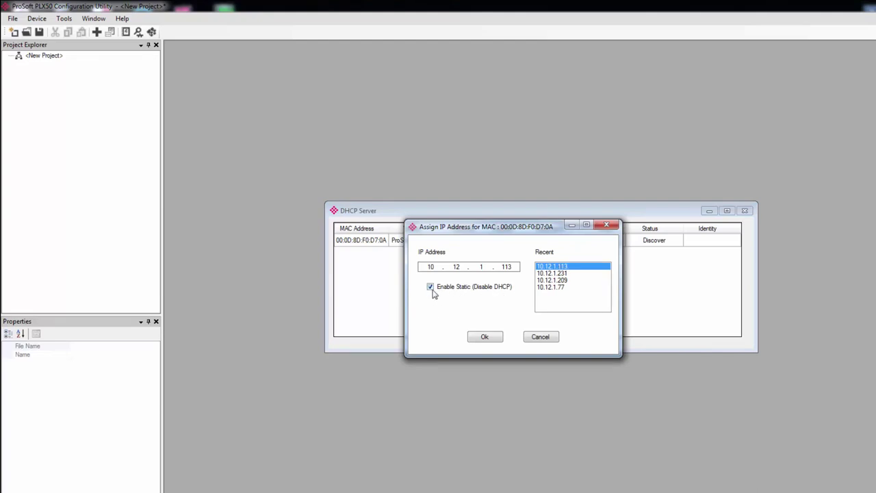
{"action": "left_click", "coordinate": [484, 338]}
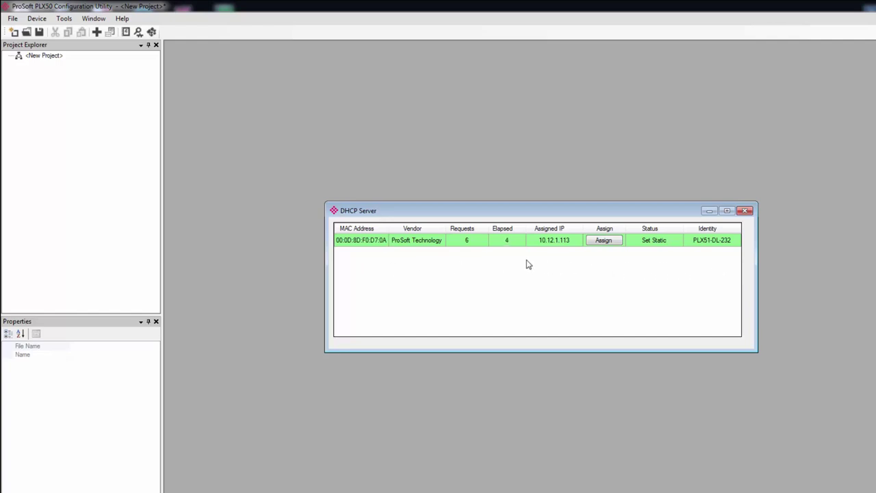
{"action": "left_click", "coordinate": [746, 211]}
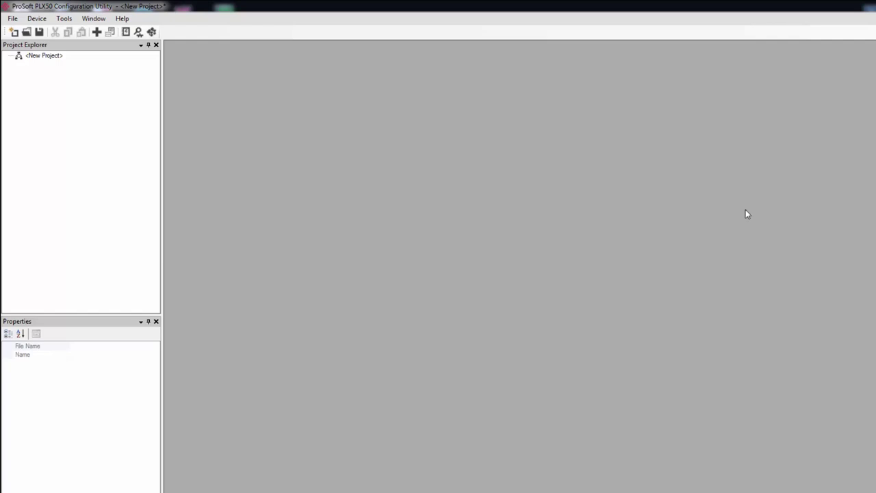
Step: Add a PLX51-DL-232 Data Logger Module to the new project
{"action": "left_click", "coordinate": [61, 58]}
{"action": "right_click", "coordinate": [60, 57]}
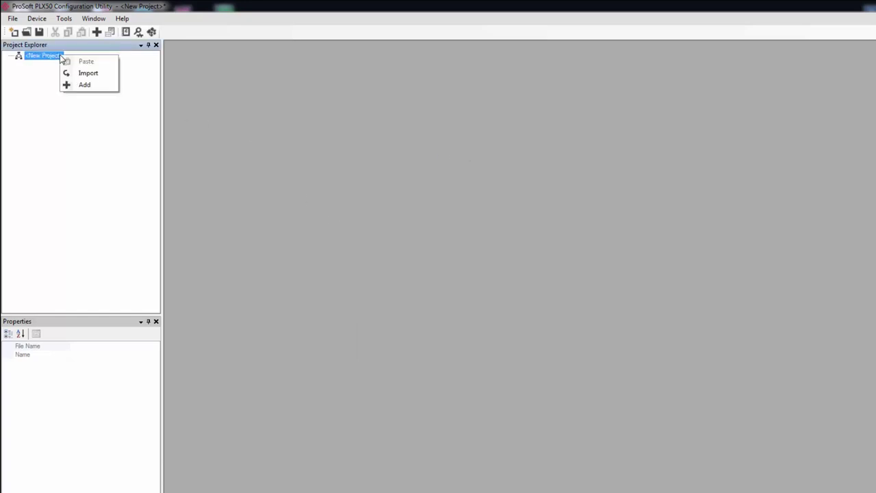
{"action": "left_click", "coordinate": [84, 84]}
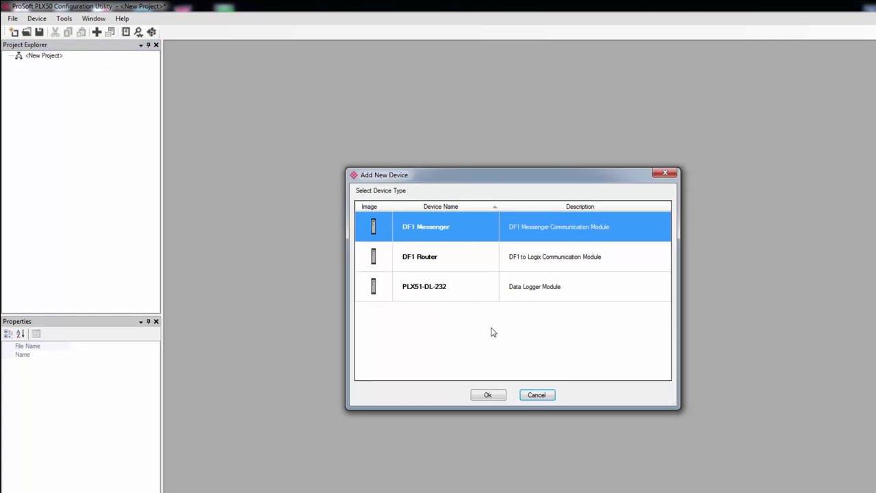
{"action": "left_click", "coordinate": [476, 294]}
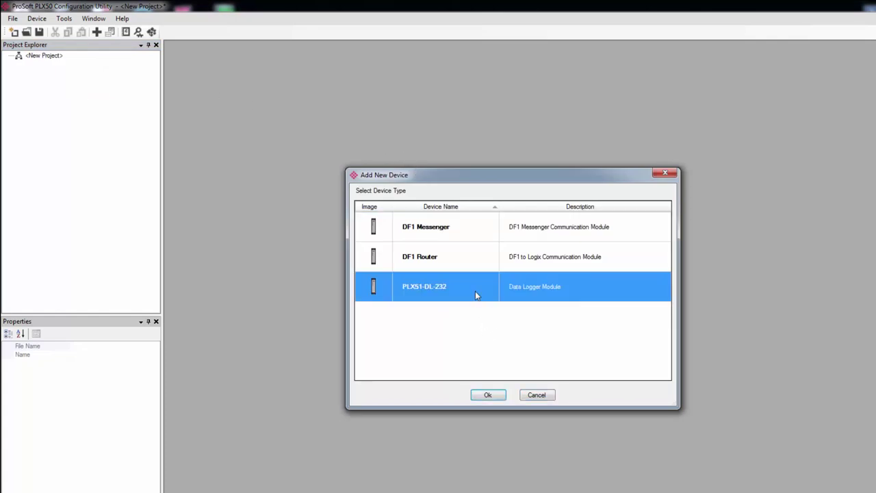
{"action": "left_click", "coordinate": [482, 394]}
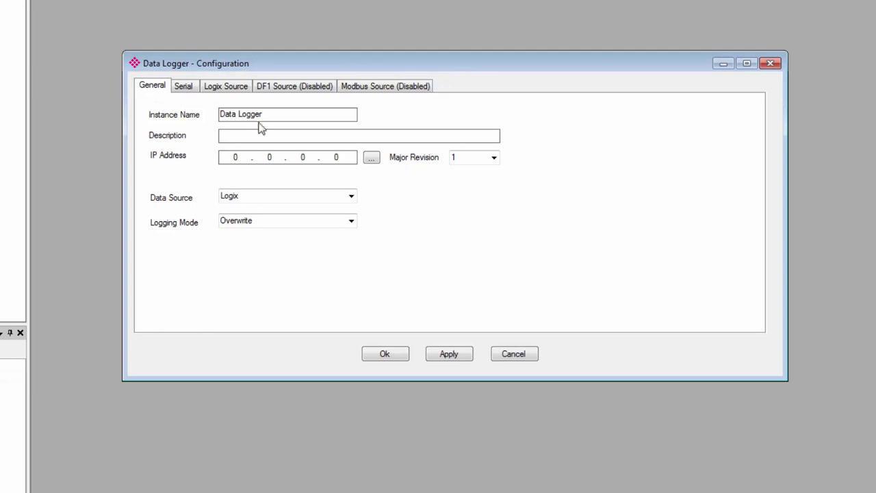
Step: Set the data logger's IP address by browsing the network for the PLX51-DL-232 at 10.12.1.113
{"action": "left_click_drag", "start_coordinate": [267, 113], "coordinate": [211, 114]}
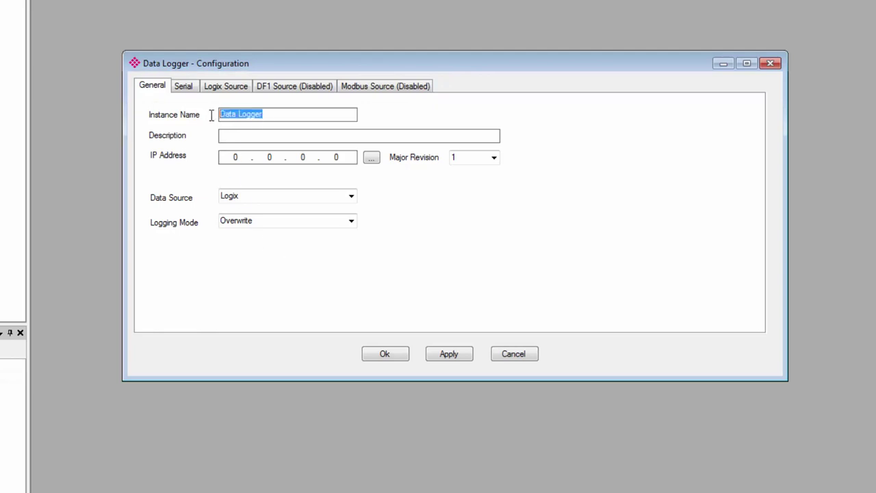
{"action": "left_click", "coordinate": [266, 114]}
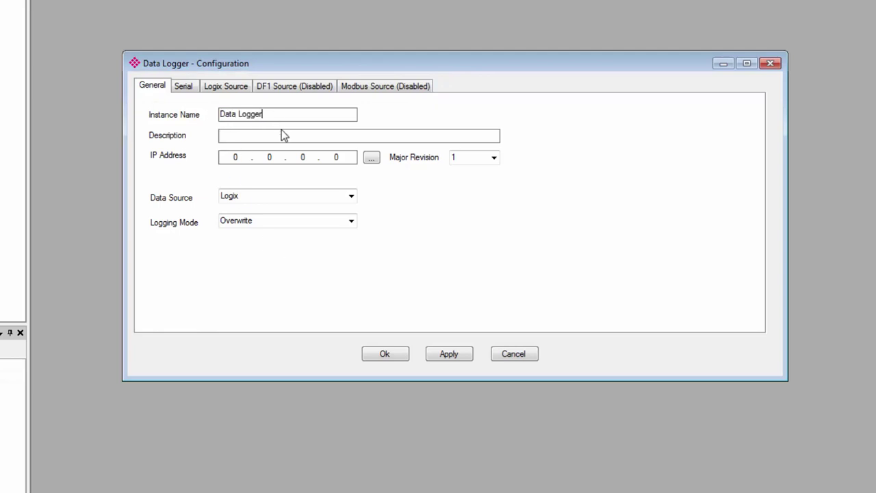
{"action": "left_click", "coordinate": [235, 137]}
{"action": "left_click", "coordinate": [372, 158]}
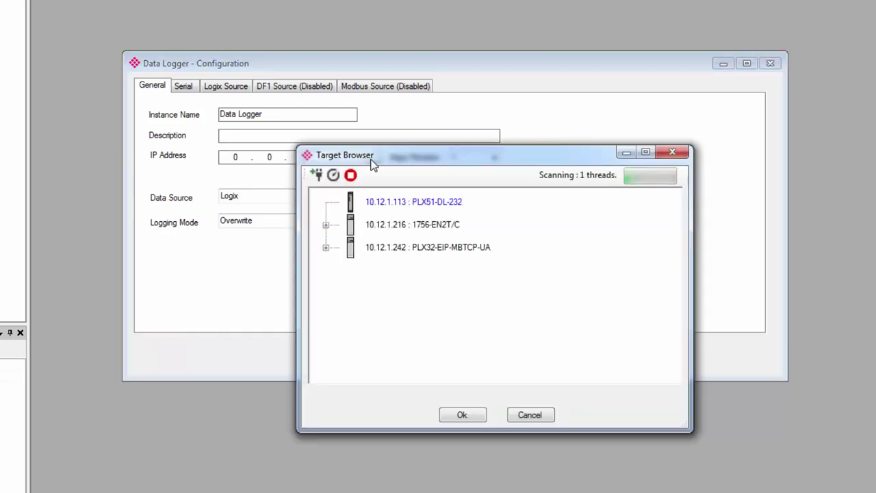
{"action": "left_click", "coordinate": [404, 201]}
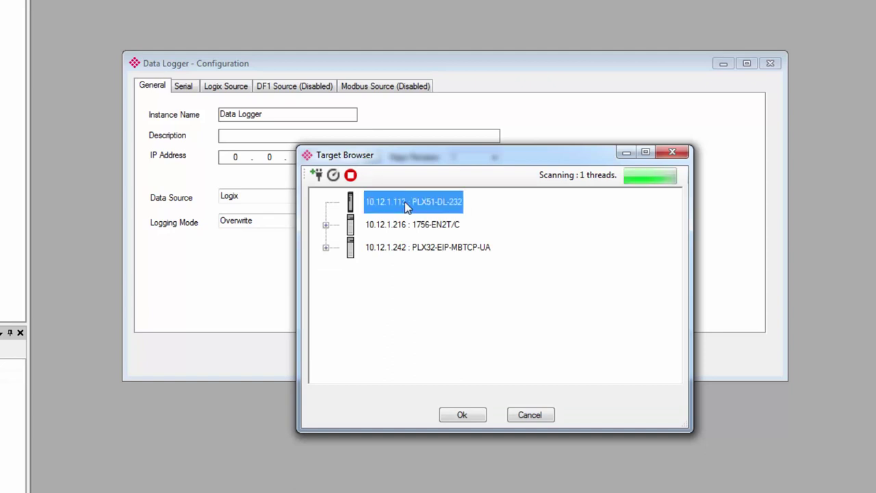
{"action": "left_click", "coordinate": [461, 415]}
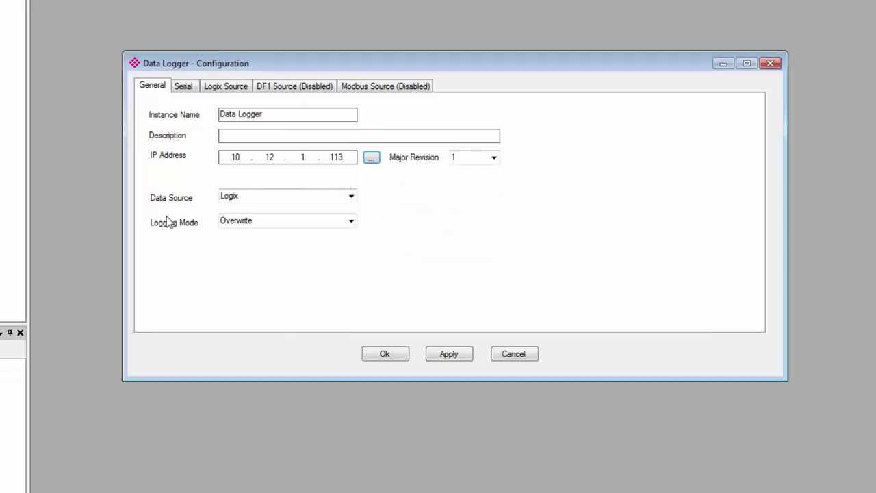
Step: Set the data source to ModbusTCP and the logging mode to Hold, and apply the general settings
{"action": "left_click", "coordinate": [351, 196]}
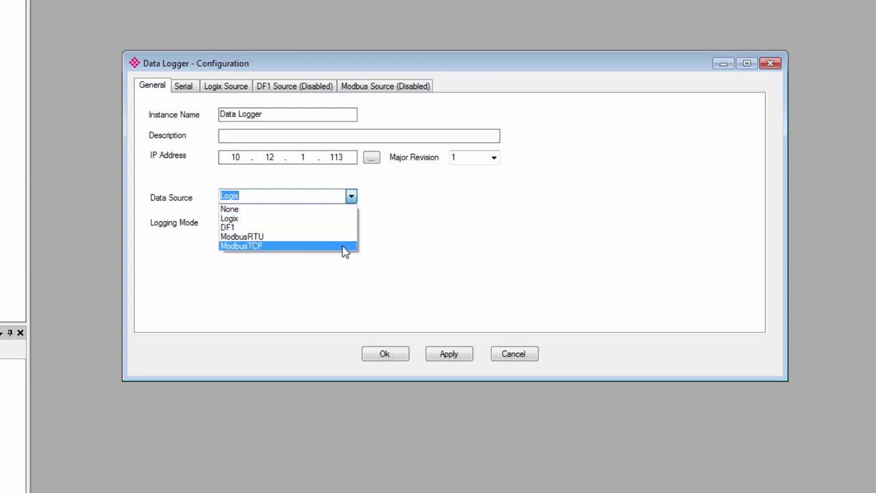
{"action": "left_click", "coordinate": [269, 246]}
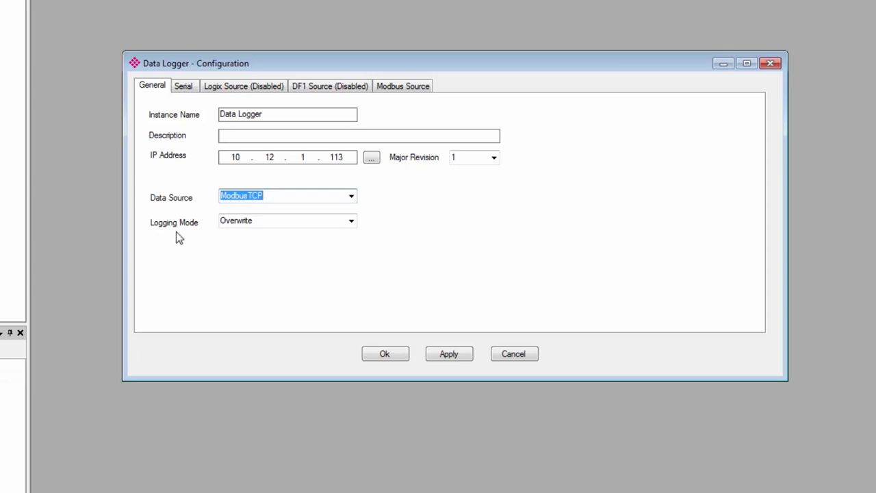
{"action": "left_click", "coordinate": [351, 222]}
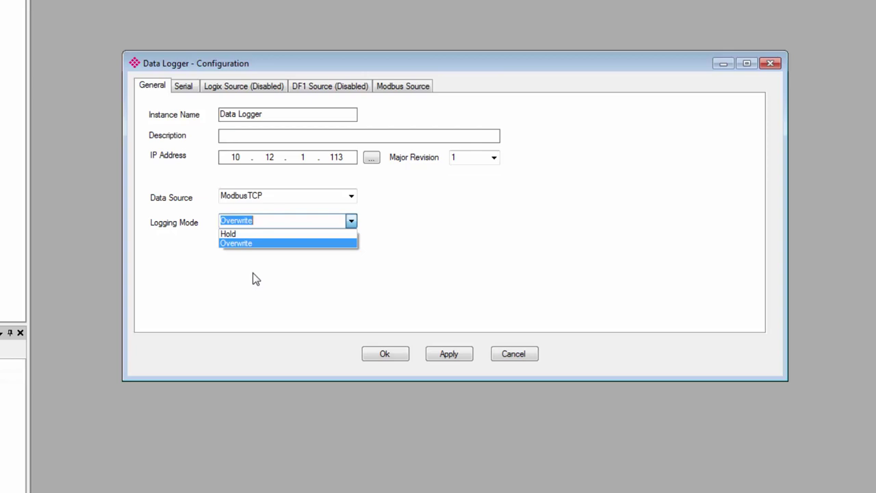
{"action": "left_click", "coordinate": [247, 236]}
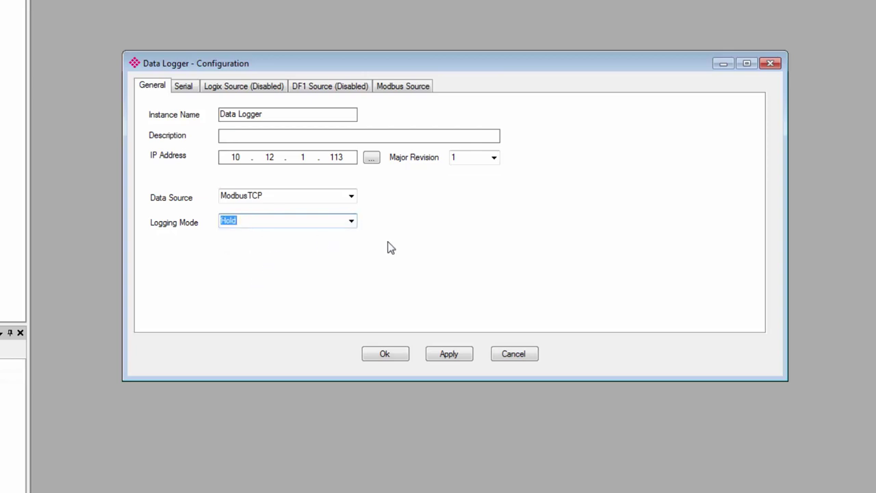
{"action": "left_click", "coordinate": [449, 355]}
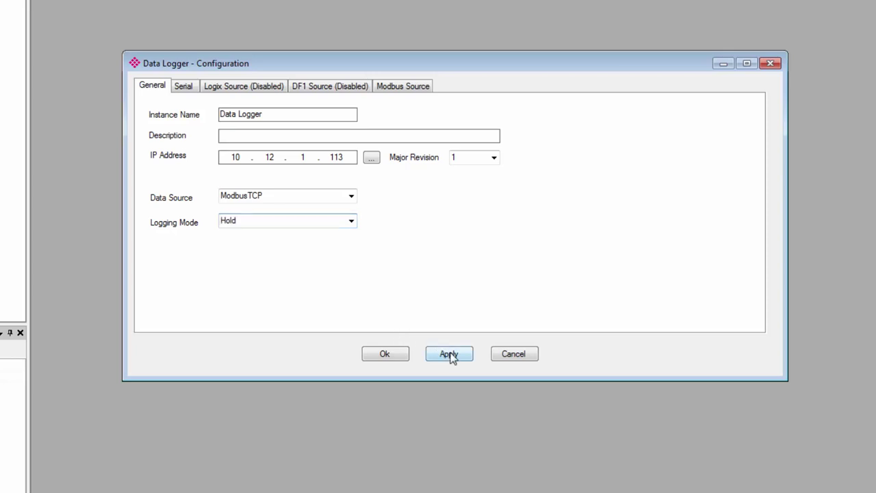
Step: Review the data logger's serial, Logix source and DF1 source settings
{"action": "left_click", "coordinate": [184, 87]}
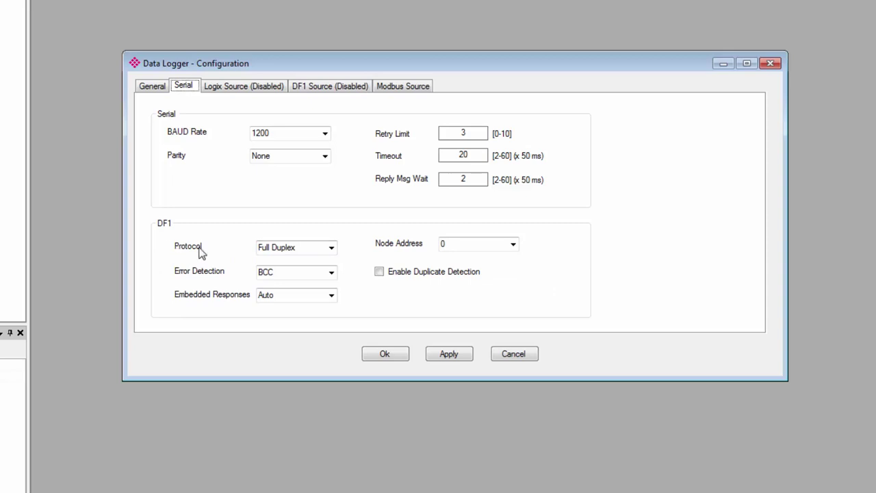
{"action": "left_click", "coordinate": [241, 89]}
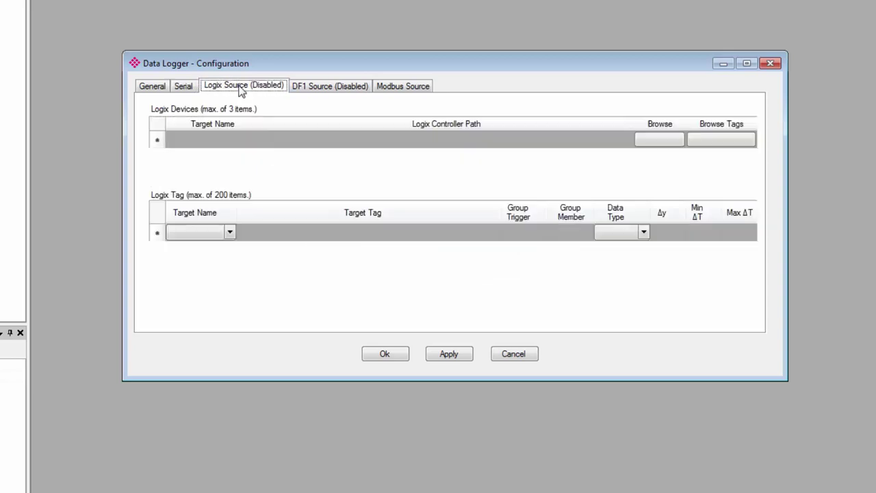
{"action": "left_click", "coordinate": [315, 92]}
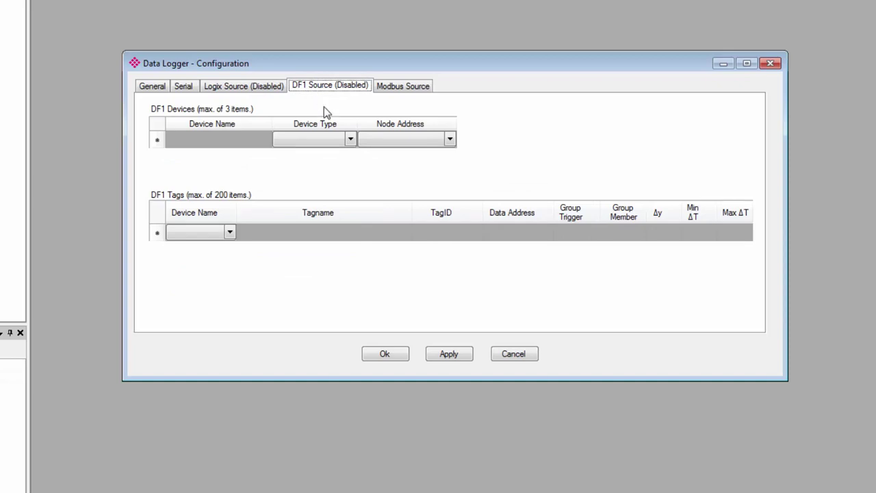
{"action": "left_click", "coordinate": [257, 90]}
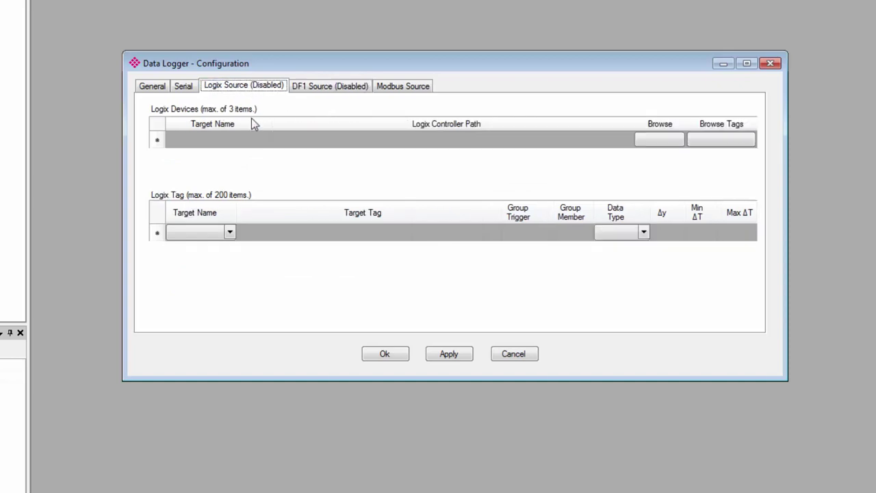
Step: Add a Modbus source device named Water Tank 01
{"action": "left_click", "coordinate": [406, 93]}
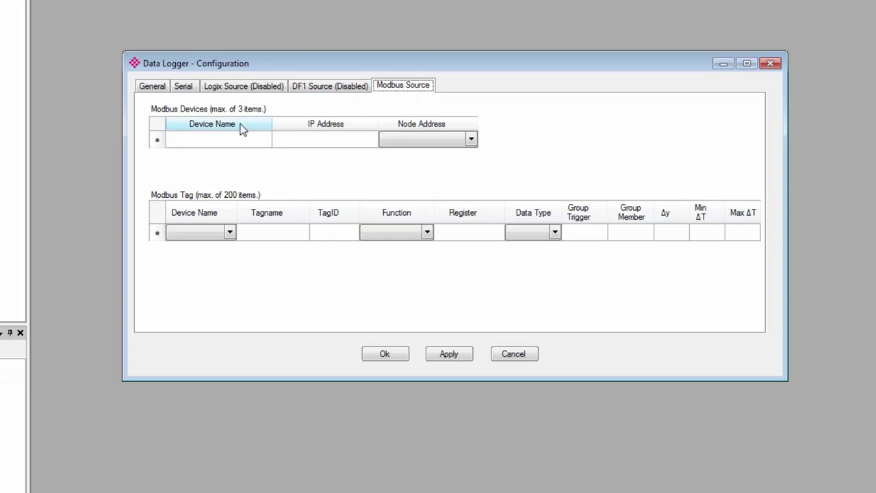
{"action": "left_click", "coordinate": [157, 141]}
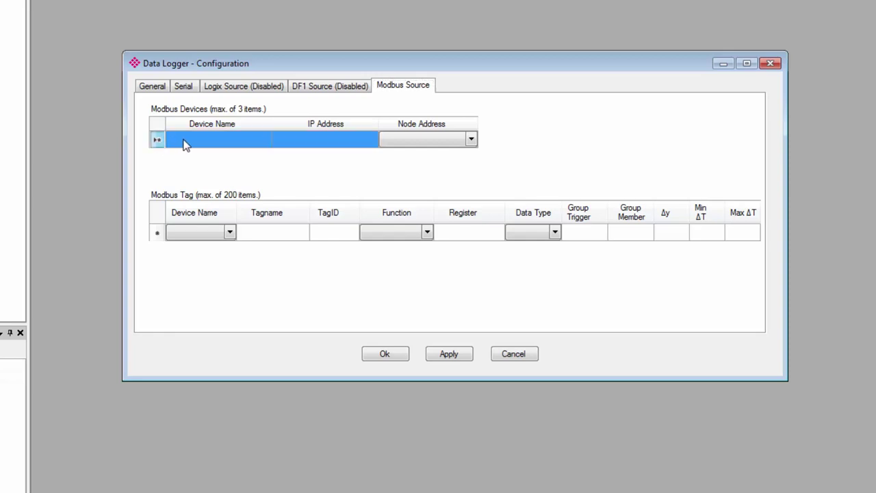
{"action": "left_click", "coordinate": [183, 143]}
{"action": "left_click", "coordinate": [188, 141]}
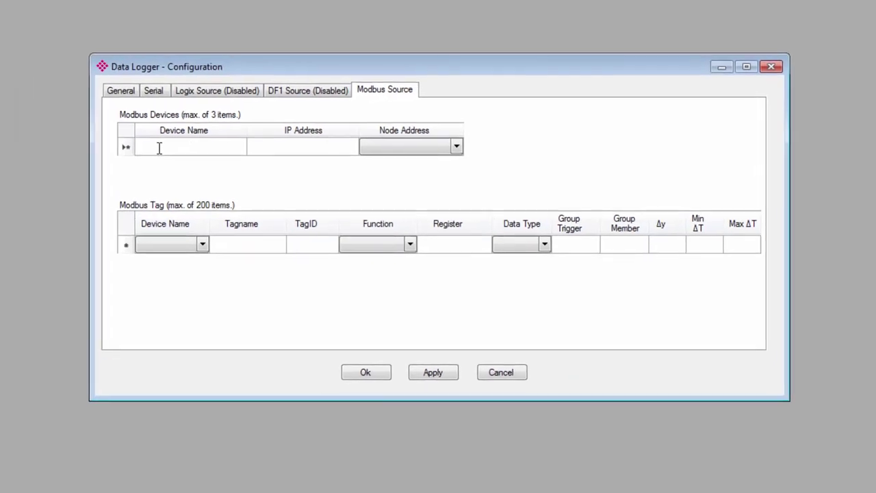
{"action": "type", "text": "Wate4r"}
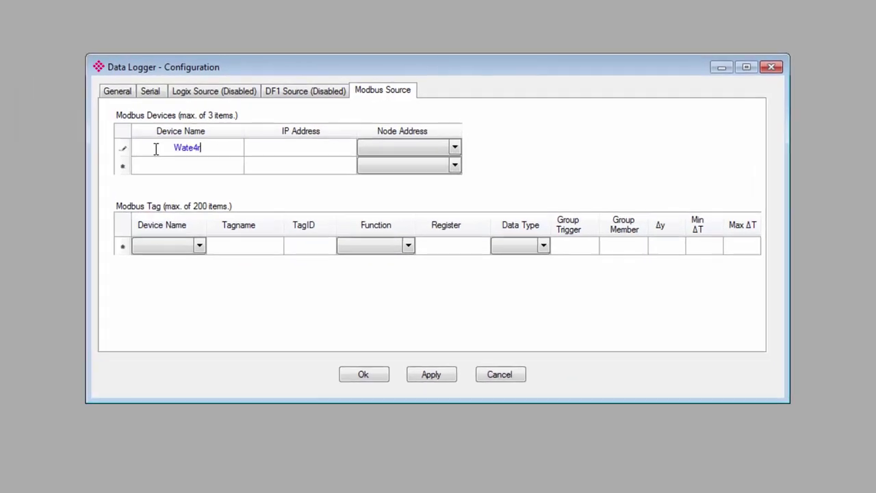
{"action": "key", "text": "BackSpace"}
{"action": "key", "text": "BackSpace"}
{"action": "type", "text": "r Tank 01"}
Step: Give the Water Tank 01 device the IP address 10.12.1.46 and node address 4
{"action": "left_click", "coordinate": [286, 154]}
{"action": "left_click", "coordinate": [286, 154]}
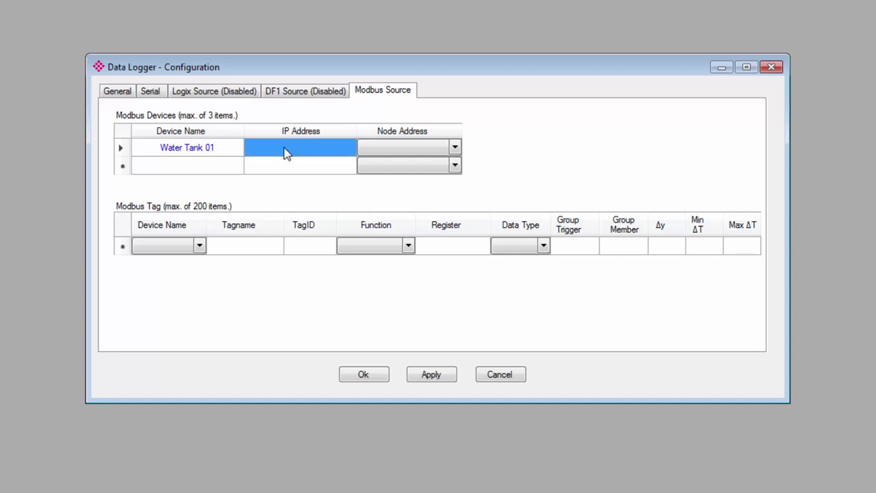
{"action": "left_click", "coordinate": [286, 153]}
{"action": "type", "text": "10.12.1.46"}
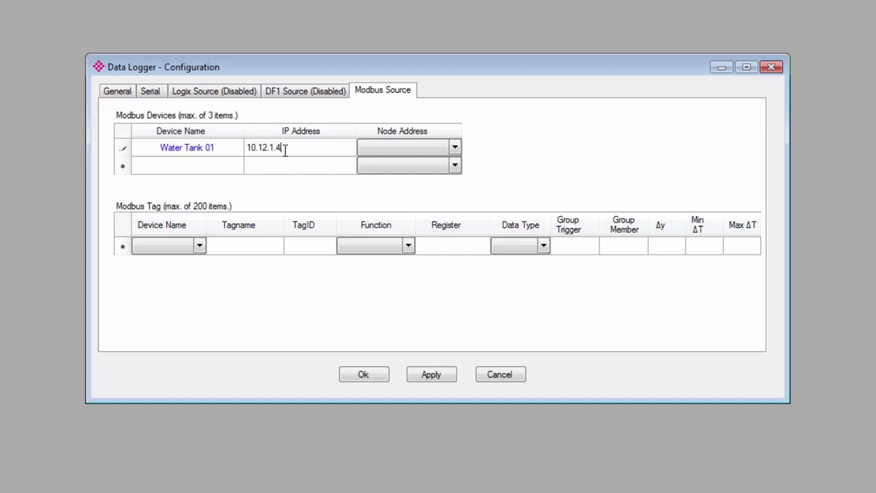
{"action": "left_click", "coordinate": [457, 150]}
{"action": "left_click", "coordinate": [457, 150]}
{"action": "left_click", "coordinate": [402, 200]}
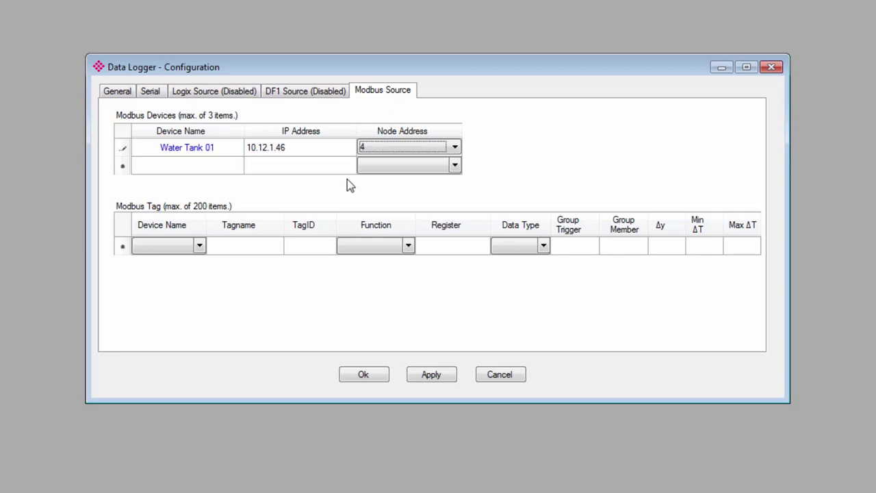
Step: Add three Modbus tag rows and assign each one to the Water Tank 01 device
{"action": "left_click", "coordinate": [186, 244]}
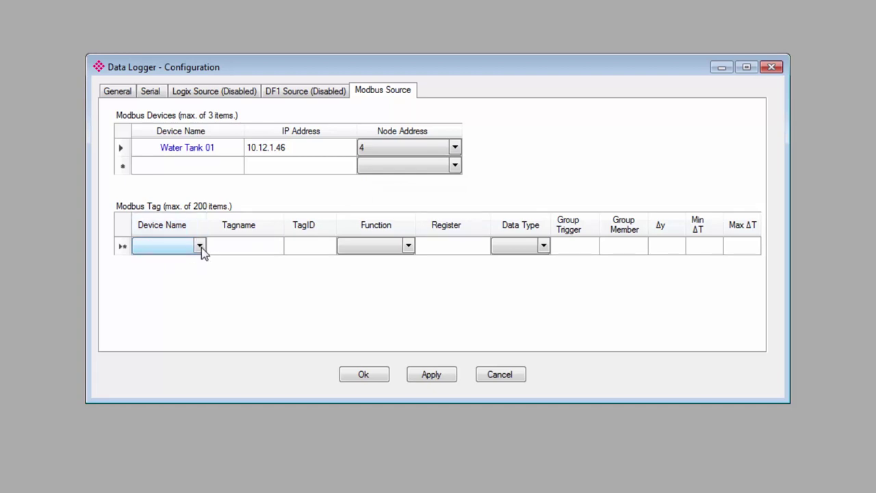
{"action": "left_click", "coordinate": [201, 247]}
{"action": "left_click", "coordinate": [192, 264]}
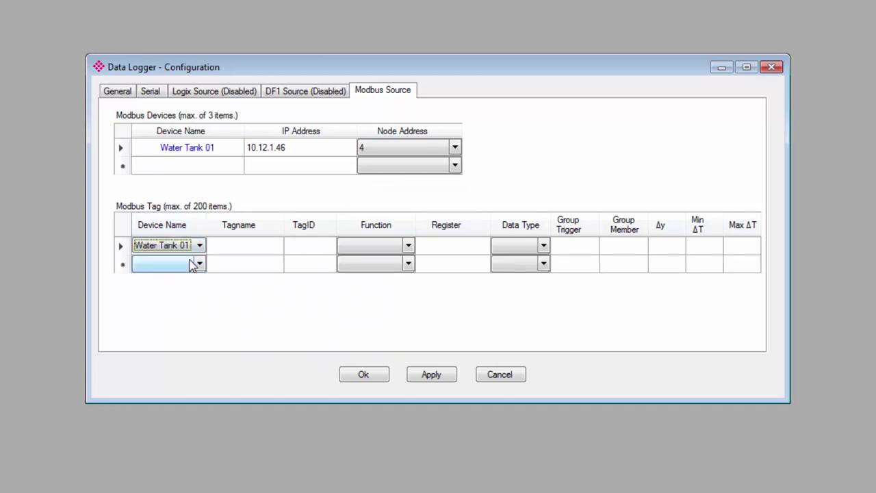
{"action": "left_click", "coordinate": [202, 264]}
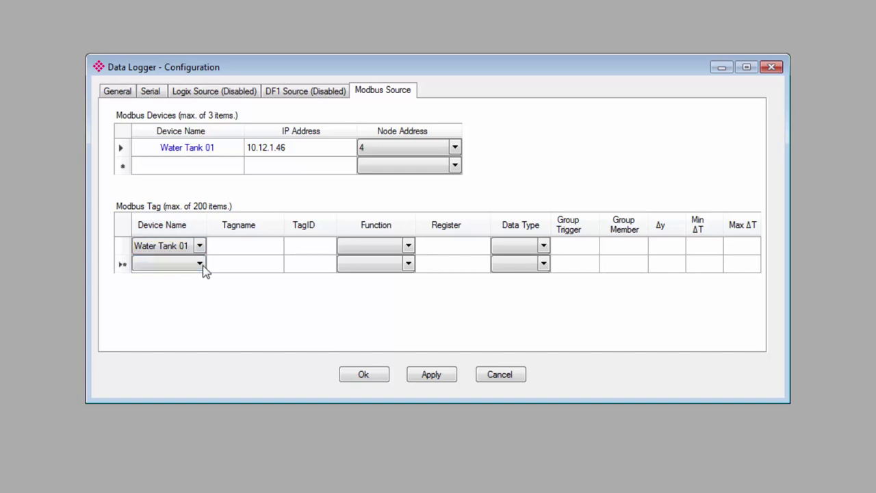
{"action": "left_click", "coordinate": [202, 266]}
{"action": "left_click", "coordinate": [189, 277]}
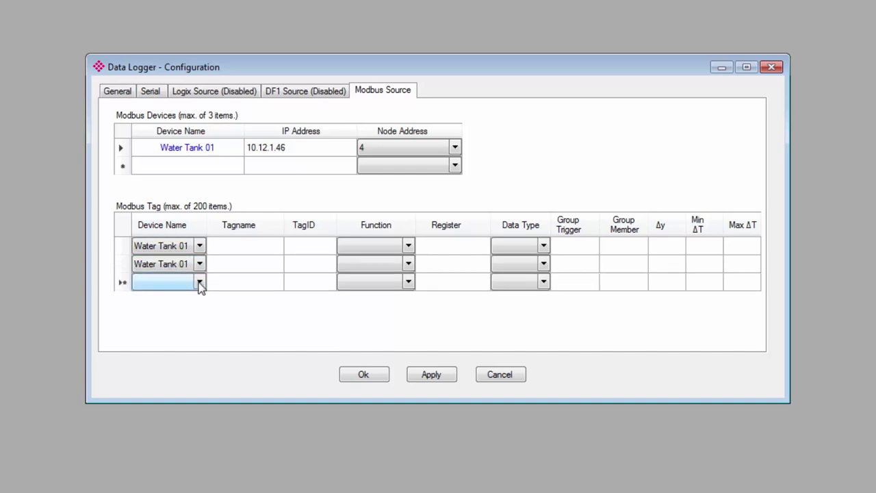
{"action": "left_click", "coordinate": [199, 282]}
{"action": "left_click", "coordinate": [193, 297]}
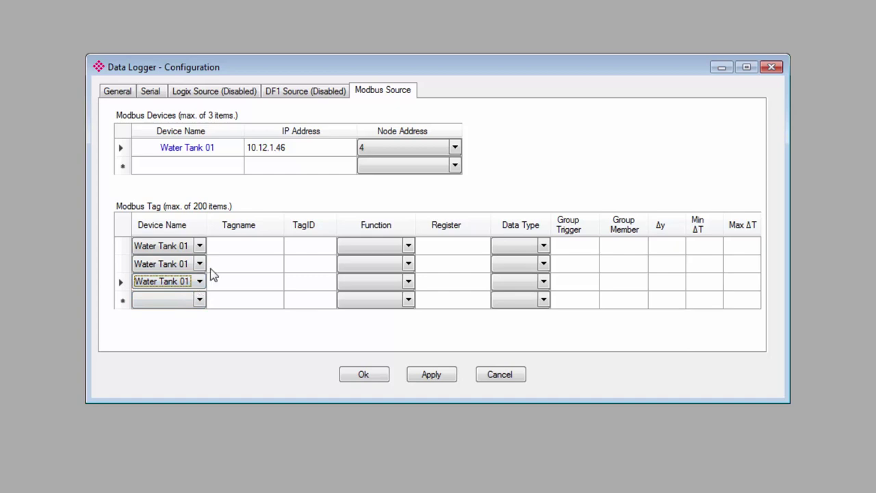
Step: Name the three Modbus tags Tank_Level, Level_Warning and Pump_Status, in that order
{"action": "left_click", "coordinate": [229, 249]}
{"action": "left_click", "coordinate": [232, 247]}
{"action": "type", "text": "Tank "}
{"action": "type", "text": "Level"}
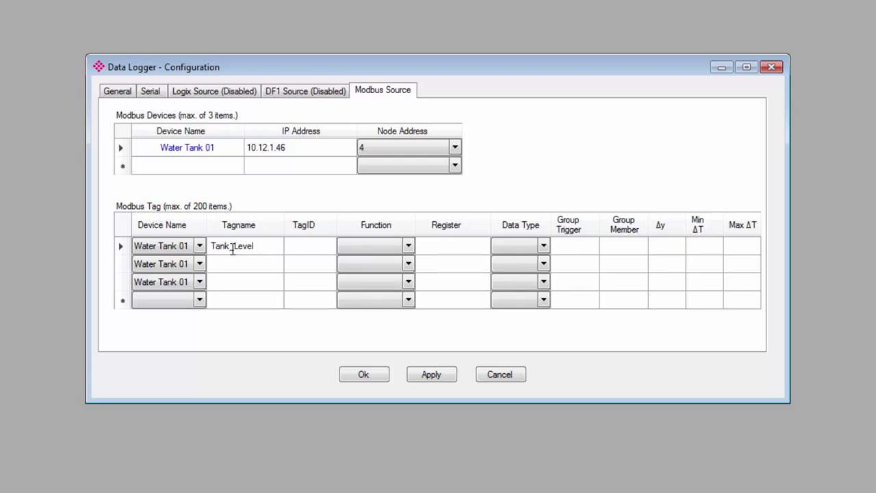
{"action": "left_click", "coordinate": [234, 267]}
{"action": "left_click", "coordinate": [235, 265]}
{"action": "type", "text": "Level_Warning"}
{"action": "key", "text": "Tab"}
{"action": "left_click", "coordinate": [236, 286]}
{"action": "left_click", "coordinate": [235, 282]}
{"action": "type", "text": "Pump_Status"}
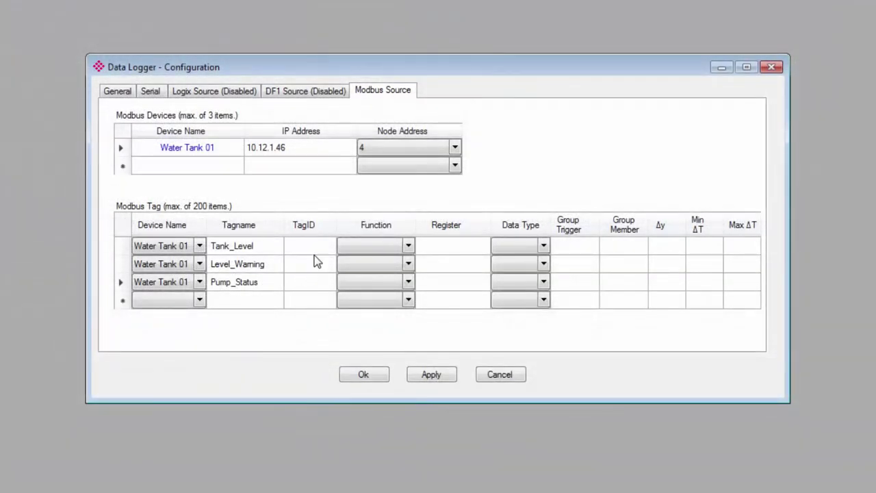
Step: Assign TagID 1 to Tank_Level, 2 to Level_Warning and 3 to Pump_Status
{"action": "left_click", "coordinate": [314, 244]}
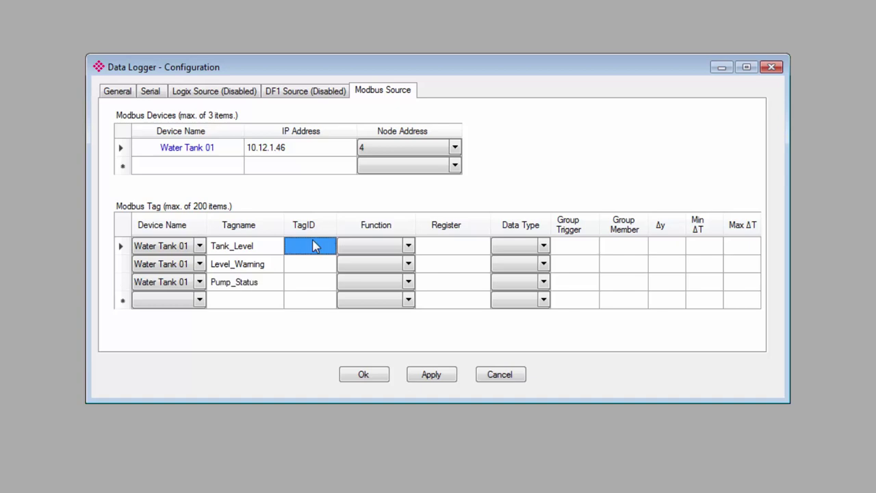
{"action": "left_click", "coordinate": [311, 247]}
{"action": "type", "text": "1"}
{"action": "left_click", "coordinate": [309, 265]}
{"action": "left_click", "coordinate": [309, 267]}
{"action": "type", "text": "2"}
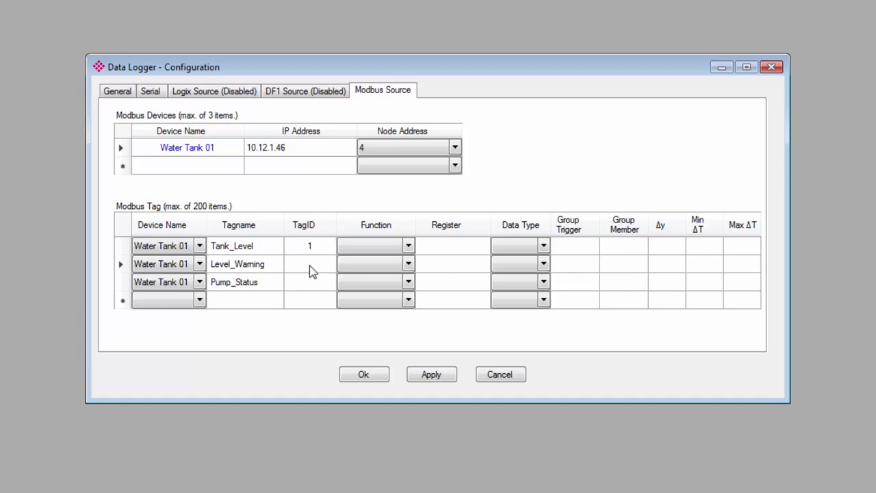
{"action": "left_click", "coordinate": [312, 284]}
{"action": "left_click", "coordinate": [311, 284]}
{"action": "type", "text": "3"}
Step: Set the Modbus function to HReg for Tank_Level and to Coil for Level_Warning and Pump_Status
{"action": "left_click", "coordinate": [408, 247]}
{"action": "left_click", "coordinate": [407, 246]}
{"action": "left_click", "coordinate": [409, 246]}
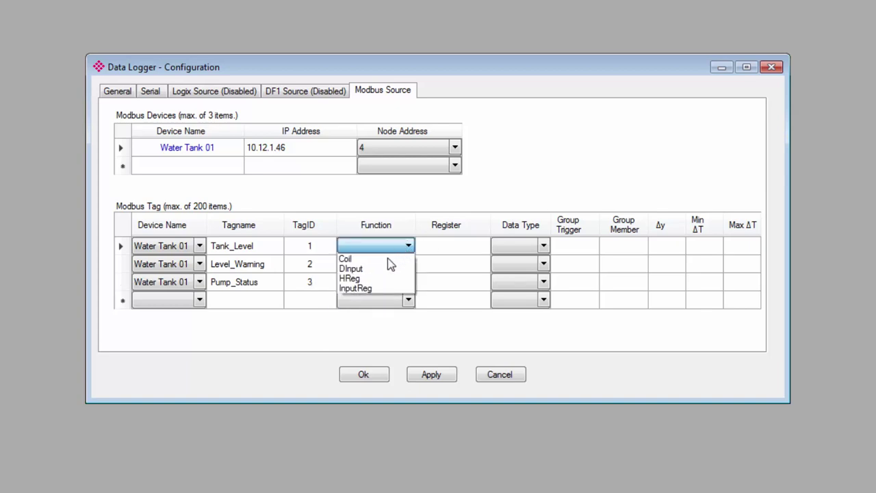
{"action": "left_click", "coordinate": [385, 279]}
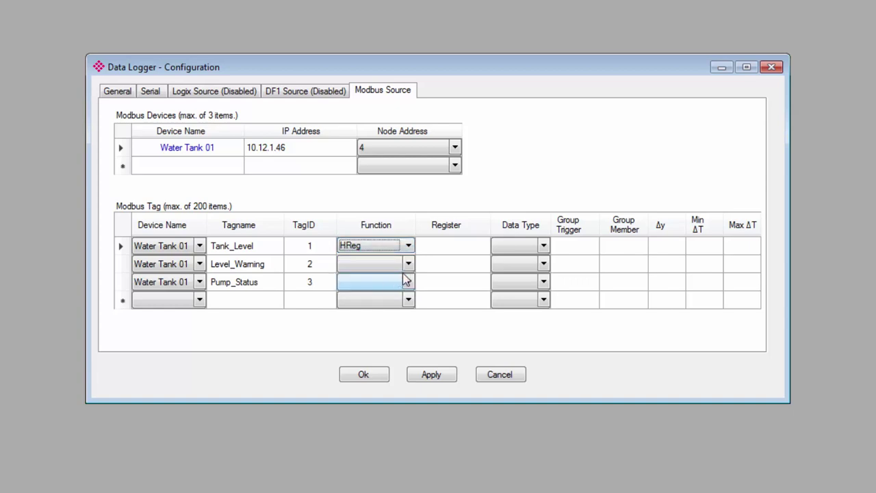
{"action": "left_click", "coordinate": [408, 264]}
{"action": "left_click", "coordinate": [409, 265]}
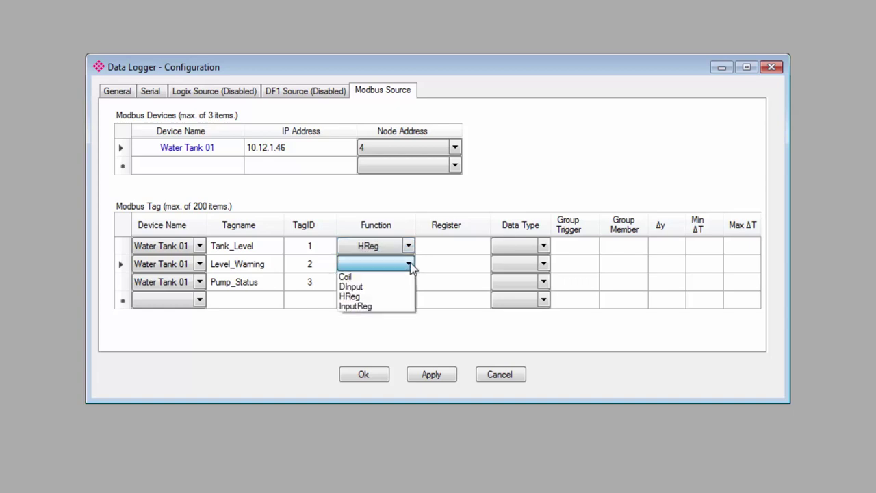
{"action": "left_click", "coordinate": [401, 276]}
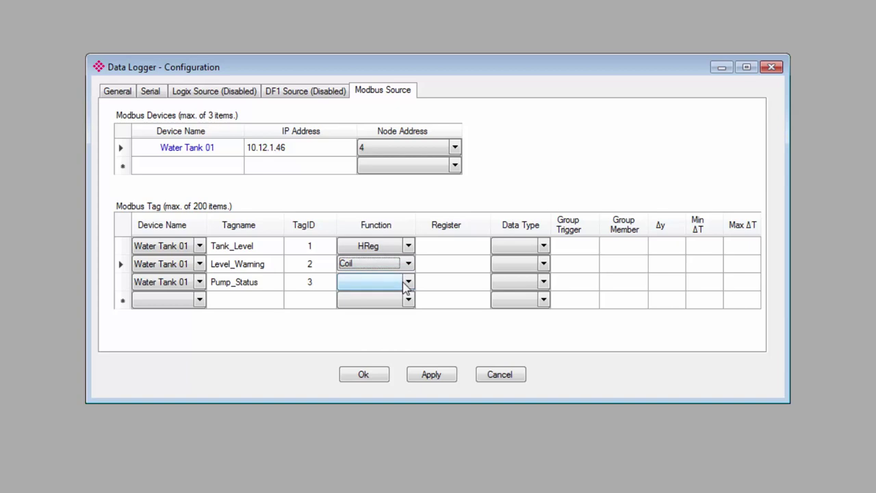
{"action": "left_click", "coordinate": [406, 284]}
{"action": "left_click", "coordinate": [407, 286]}
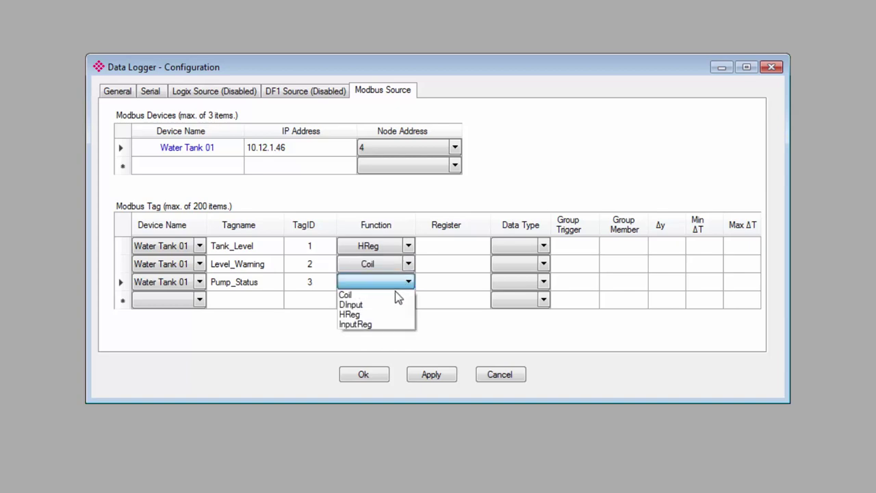
{"action": "left_click", "coordinate": [396, 298]}
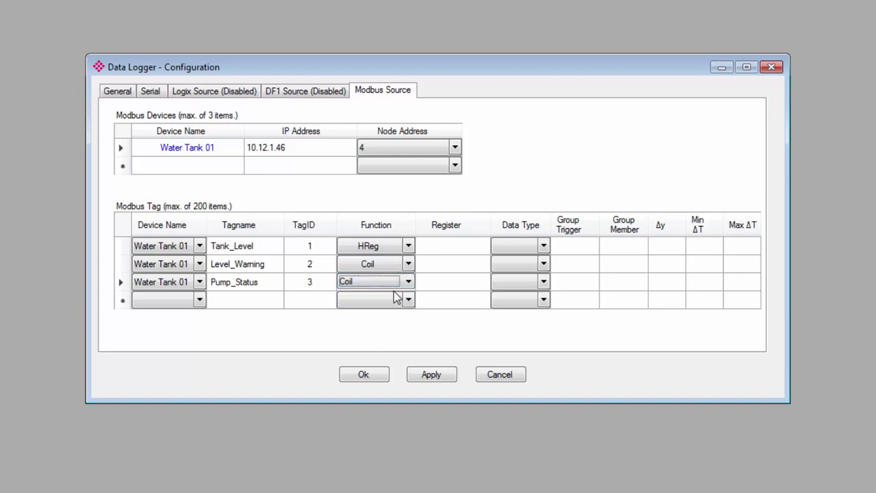
Step: Set the register to 10 for Tank_Level, 2 for Level_Warning and 3 for Pump_Status
{"action": "left_click", "coordinate": [452, 251]}
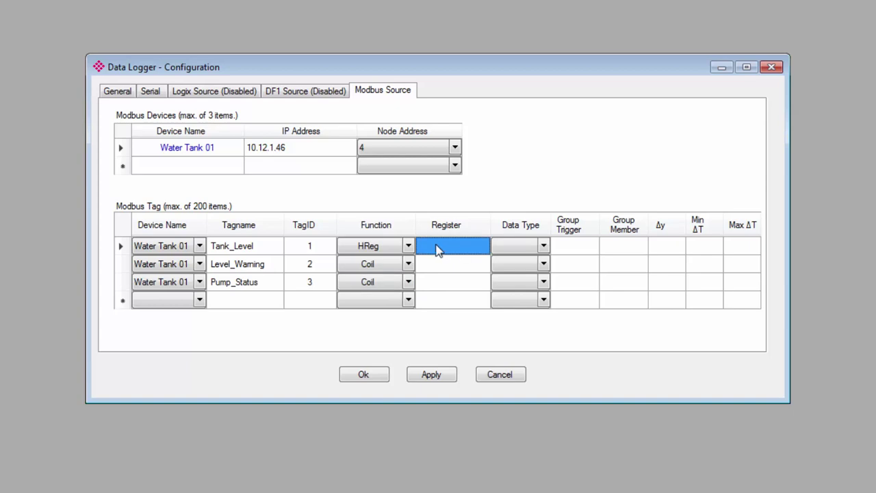
{"action": "left_click", "coordinate": [437, 245]}
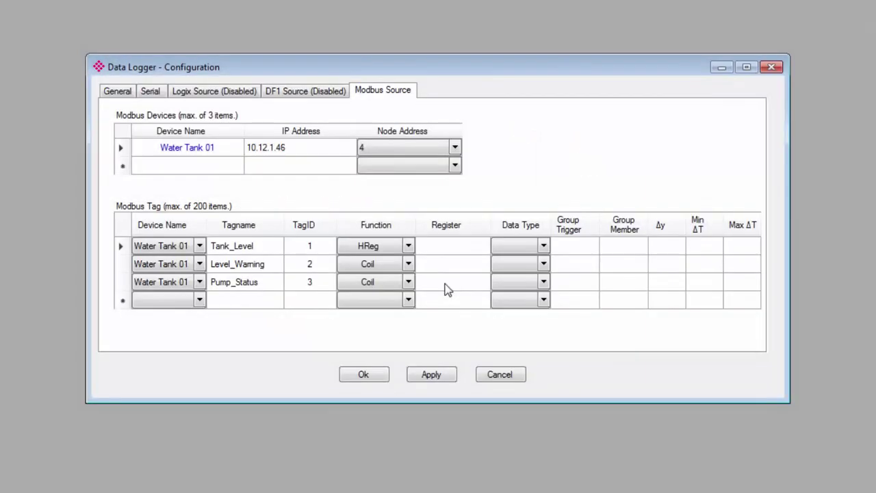
{"action": "type", "text": "10"}
{"action": "left_click", "coordinate": [460, 268]}
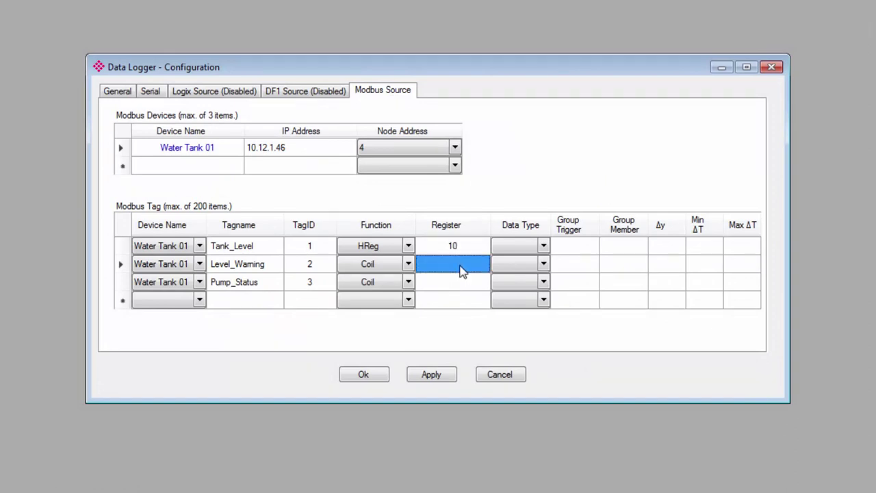
{"action": "left_click", "coordinate": [461, 266]}
{"action": "type", "text": "2"}
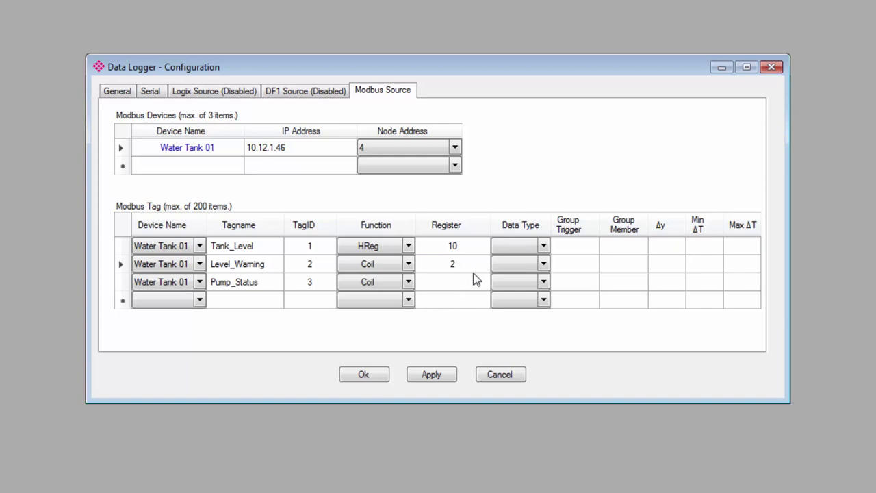
{"action": "left_click", "coordinate": [455, 283]}
{"action": "left_click", "coordinate": [457, 284]}
{"action": "type", "text": "3"}
Step: Set the data type to INT for Tank_Level and to BOOL for Level_Warning and Pump_Status
{"action": "left_click", "coordinate": [549, 245]}
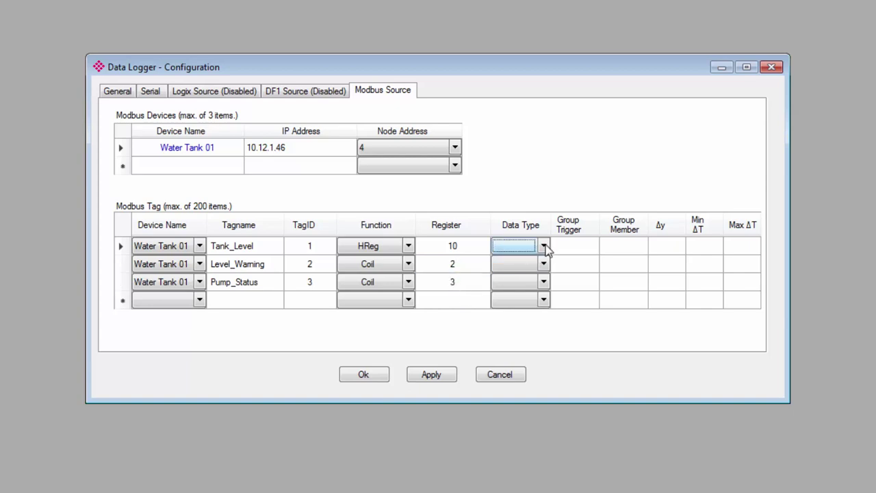
{"action": "left_click", "coordinate": [544, 246]}
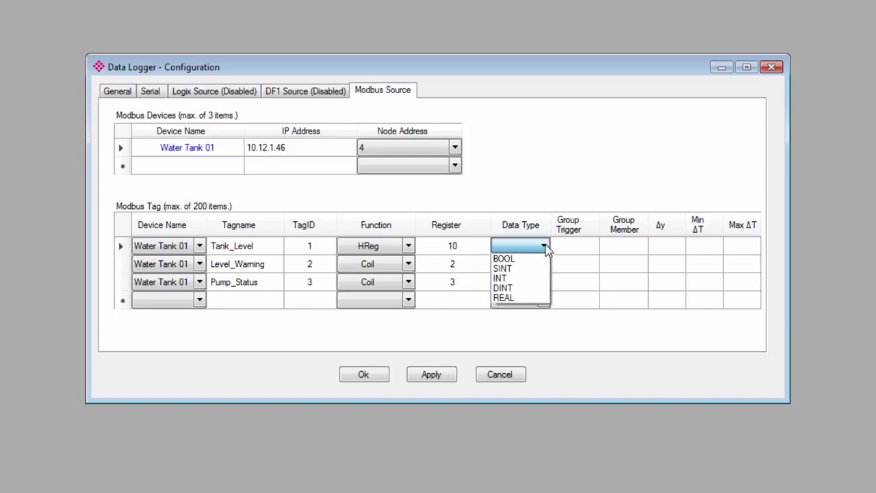
{"action": "left_click", "coordinate": [527, 281]}
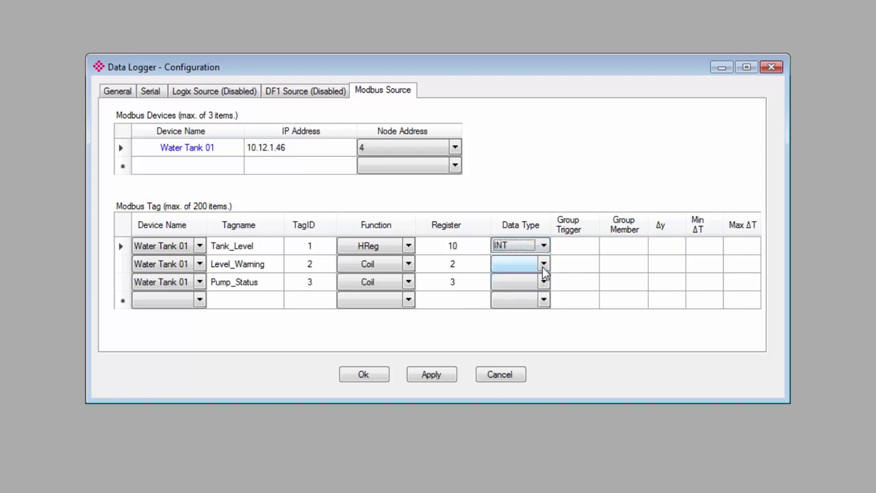
{"action": "left_click", "coordinate": [542, 267]}
{"action": "left_click", "coordinate": [542, 266]}
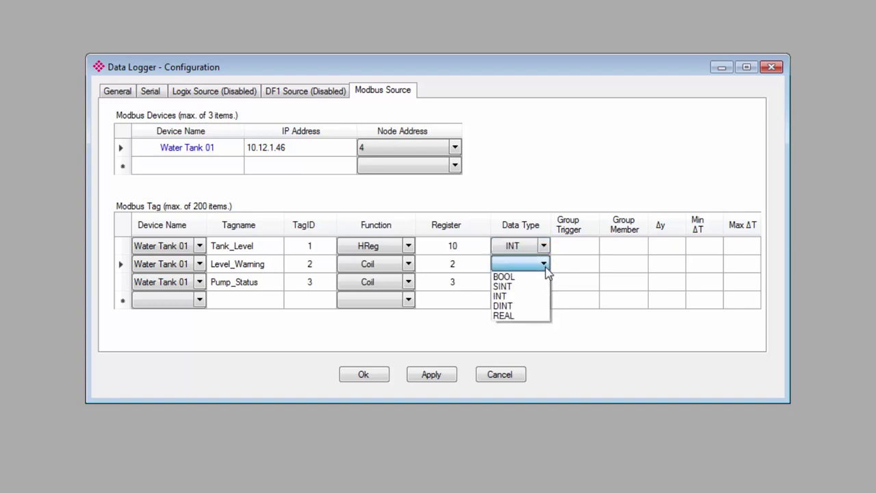
{"action": "left_click", "coordinate": [535, 277]}
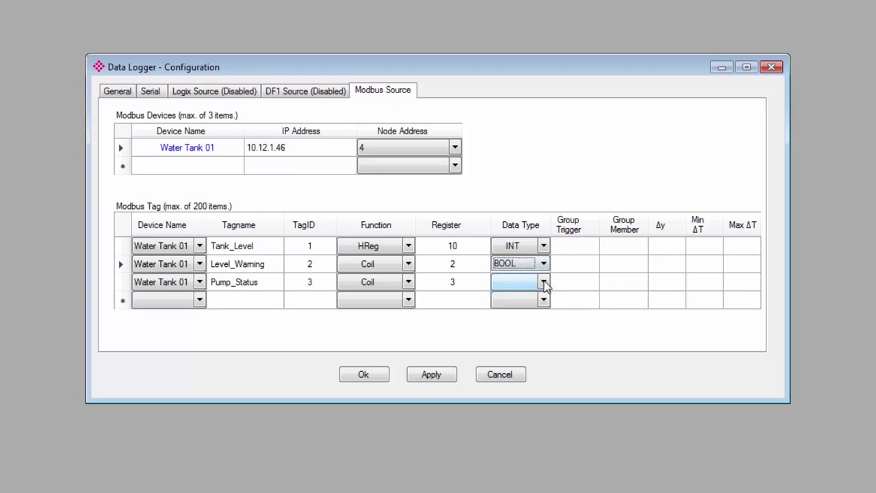
{"action": "left_click", "coordinate": [543, 282]}
{"action": "left_click", "coordinate": [544, 282]}
{"action": "left_click", "coordinate": [531, 294]}
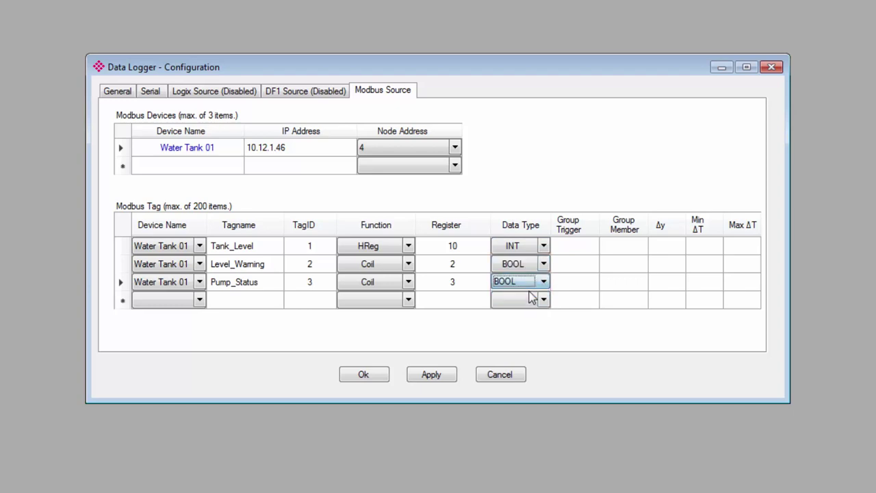
{"action": "left_click", "coordinate": [677, 228]}
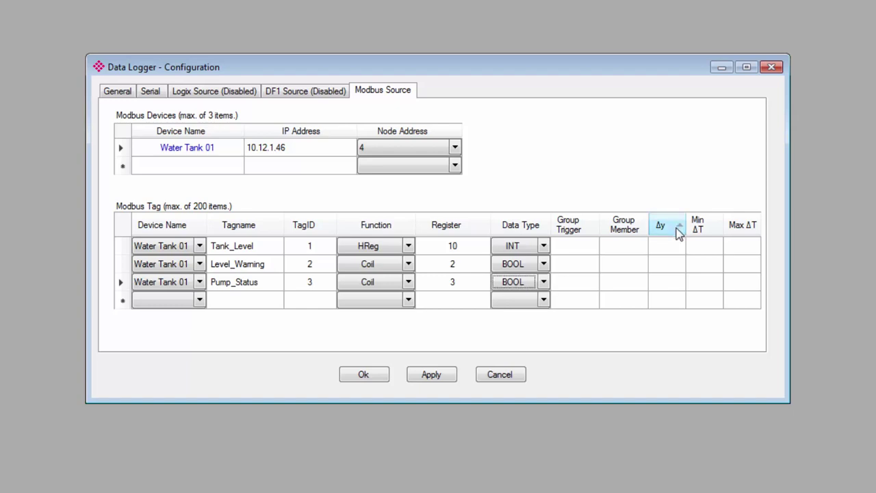
{"action": "left_click", "coordinate": [699, 228]}
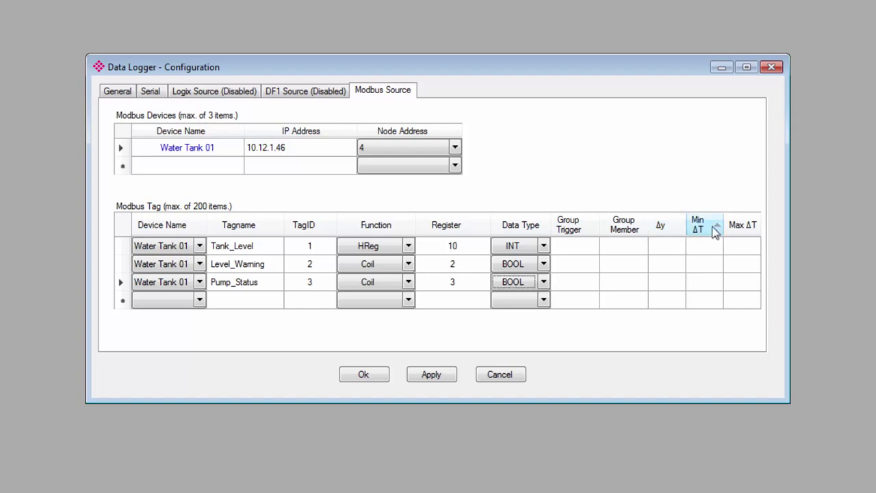
{"action": "left_click", "coordinate": [735, 231]}
{"action": "left_click", "coordinate": [675, 231]}
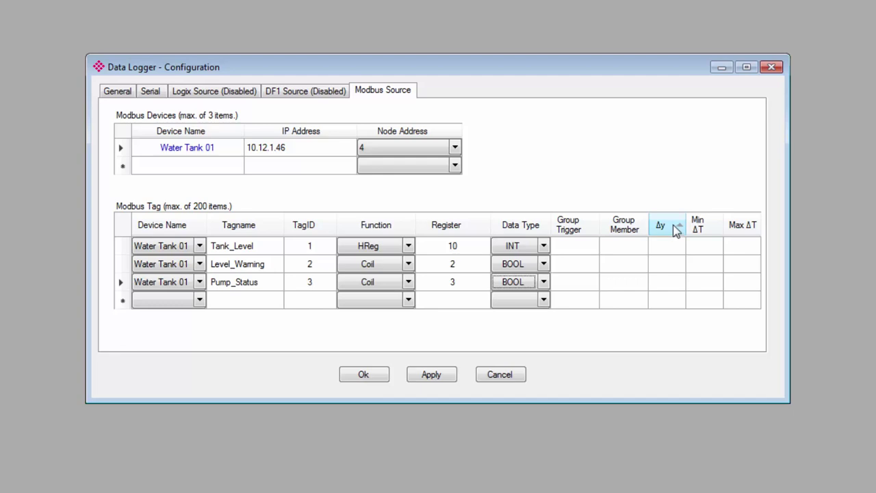
{"action": "left_click", "coordinate": [695, 233]}
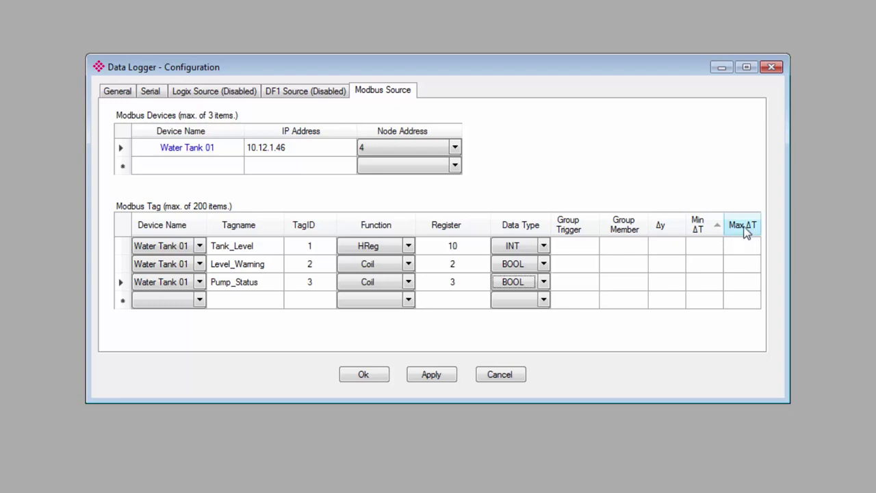
{"action": "left_click", "coordinate": [672, 226]}
Step: Try different Δy values for the Tank_Level tag, including 1 and 100
{"action": "left_click", "coordinate": [666, 247]}
{"action": "left_click", "coordinate": [666, 247]}
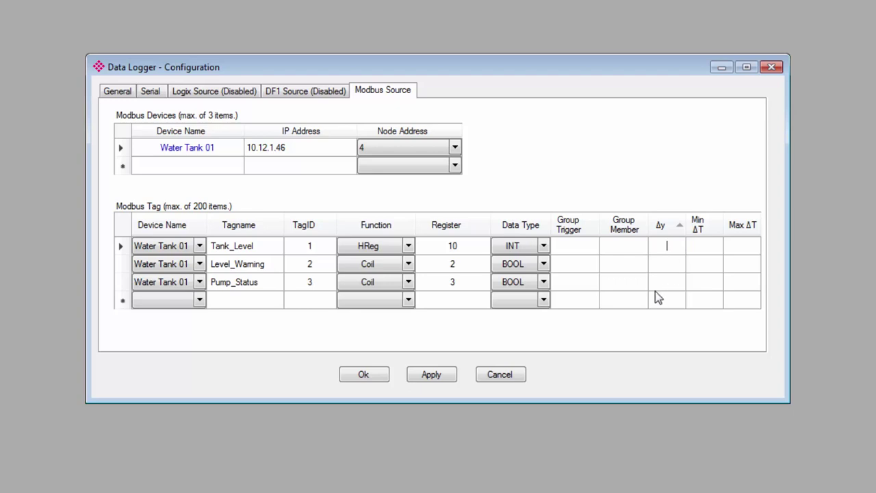
{"action": "type", "text": "1"}
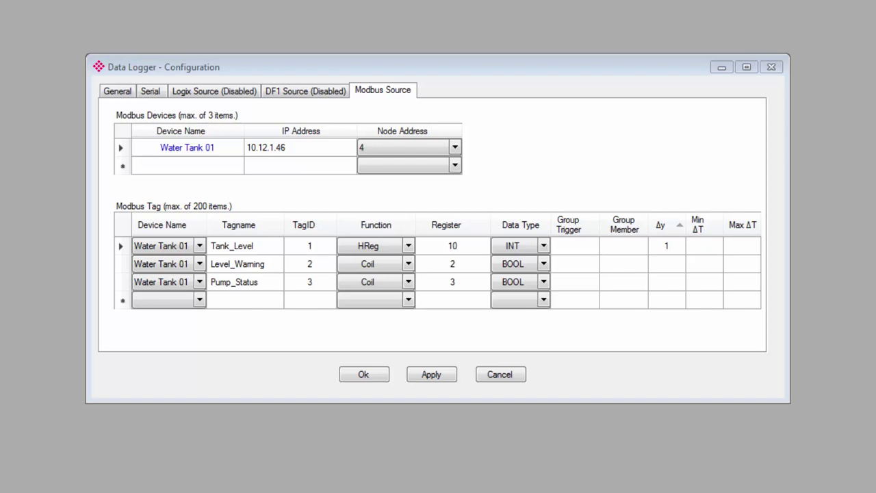
{"action": "left_click", "coordinate": [676, 246]}
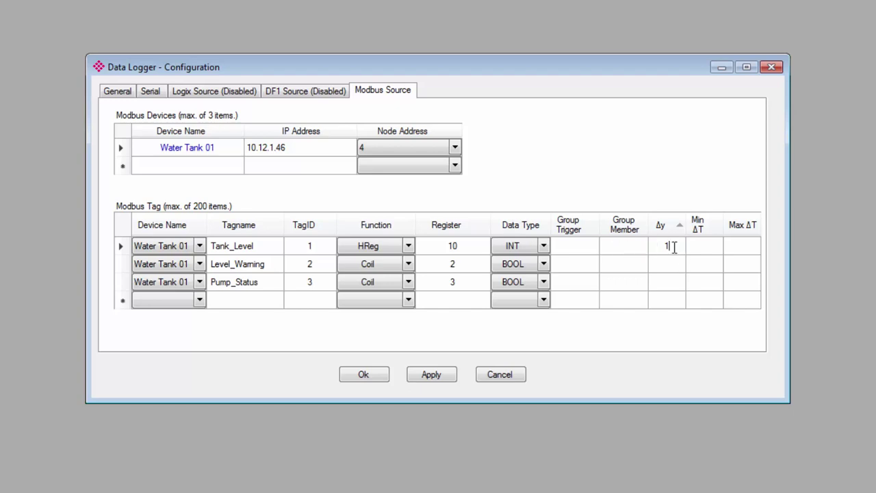
{"action": "type", "text": "00"}
{"action": "double_click", "coordinate": [667, 246]}
{"action": "type", "text": "1"}
{"action": "left_click", "coordinate": [701, 247]}
{"action": "left_click", "coordinate": [709, 251]}
{"action": "left_click", "coordinate": [669, 249]}
{"action": "left_click", "coordinate": [668, 250]}
{"action": "type", "text": "0"}
{"action": "left_click", "coordinate": [706, 262]}
Step: Set both the Δy and the Min ΔT of the Tank_Level tag to 5
{"action": "left_click", "coordinate": [670, 248]}
{"action": "type", "text": "5"}
{"action": "left_click", "coordinate": [705, 246]}
{"action": "type", "text": "5"}
Step: Set Δy and Min ΔT to 1 for both the Level_Warning and Pump_Status tags
{"action": "left_click", "coordinate": [668, 267]}
{"action": "left_click", "coordinate": [669, 263]}
{"action": "type", "text": "1"}
{"action": "left_click", "coordinate": [699, 266]}
{"action": "left_click", "coordinate": [702, 267]}
{"action": "type", "text": "1"}
{"action": "left_click", "coordinate": [677, 287]}
{"action": "left_click", "coordinate": [675, 288]}
{"action": "type", "text": "1"}
Step: Set Max ΔT to 600 for Tank_Level and to 3600 for Level_Warning and Pump_Status
{"action": "left_click", "coordinate": [733, 247]}
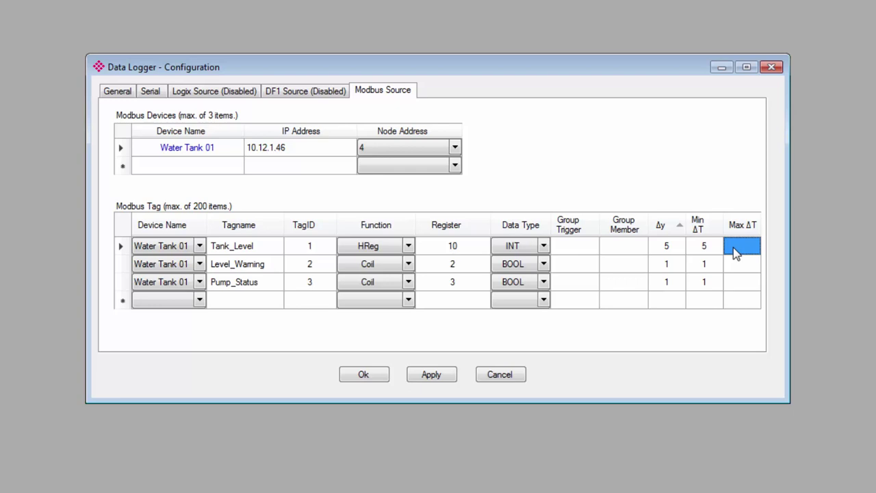
{"action": "left_click", "coordinate": [733, 247]}
{"action": "type", "text": "600"}
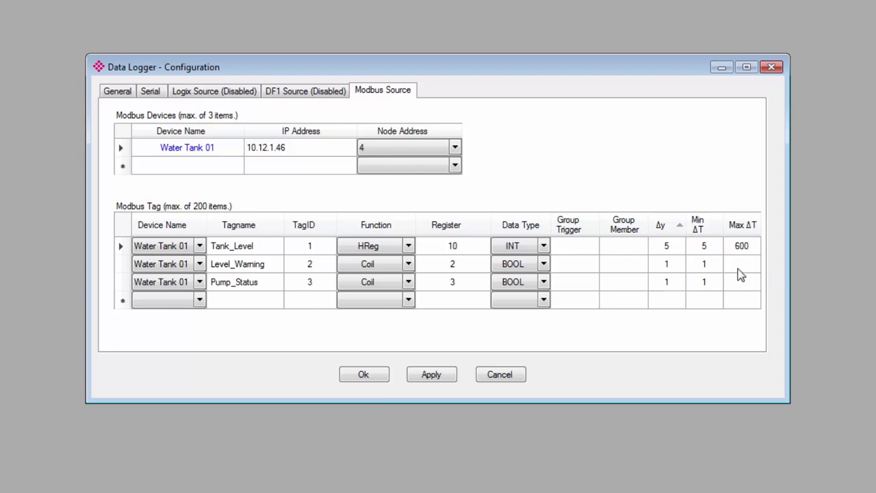
{"action": "left_click", "coordinate": [738, 267]}
{"action": "left_click", "coordinate": [739, 267]}
{"action": "type", "text": "2600"}
{"action": "left_click", "coordinate": [734, 286]}
{"action": "type", "text": "3600"}
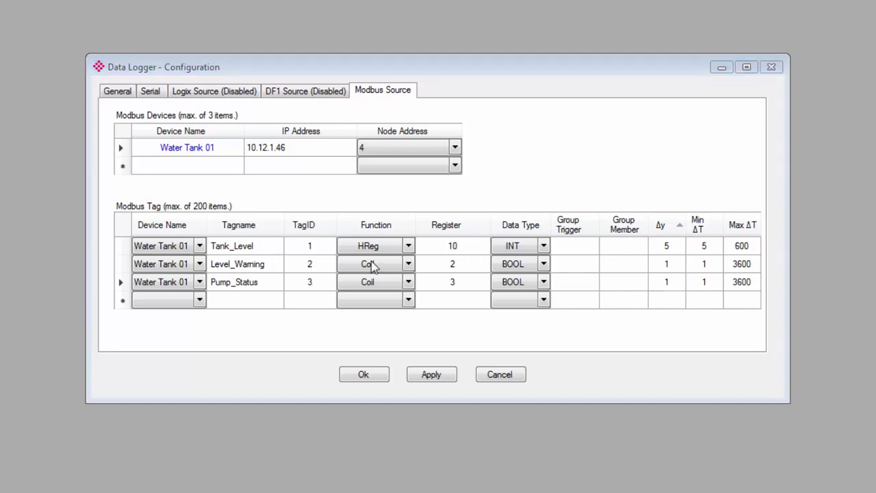
{"action": "left_click", "coordinate": [264, 264]}
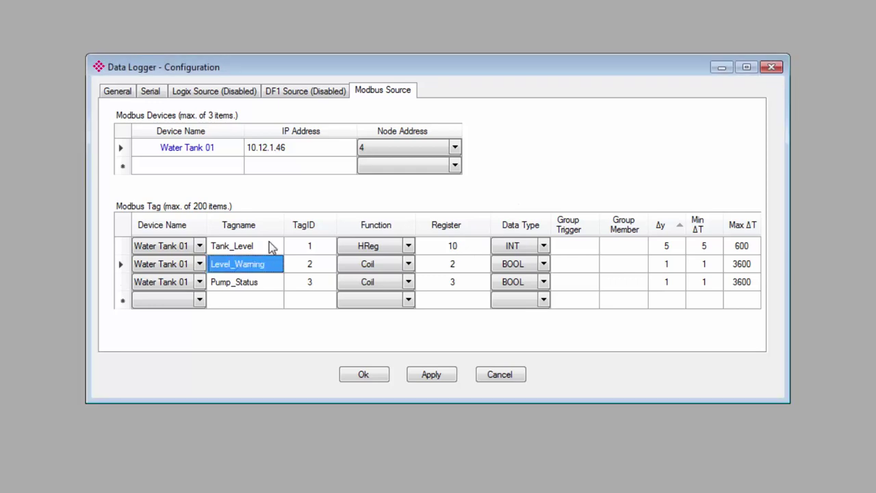
{"action": "left_click", "coordinate": [277, 282]}
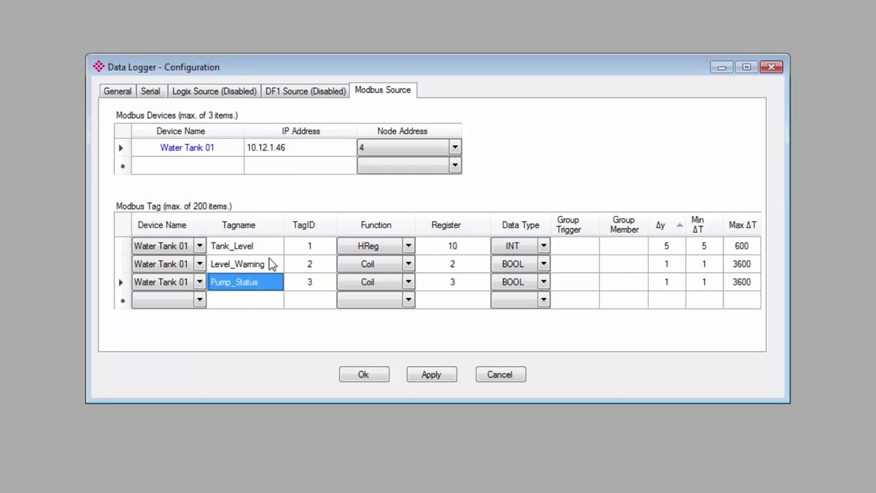
{"action": "left_click", "coordinate": [272, 264]}
{"action": "left_click", "coordinate": [269, 247]}
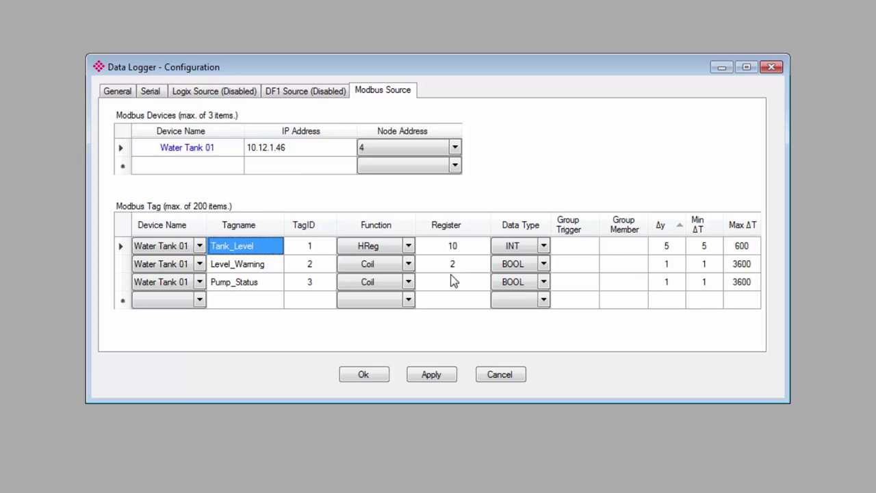
Step: Assign group trigger A to the Level_Warning tag and group trigger B to the Pump_Status tag
{"action": "left_click", "coordinate": [583, 267]}
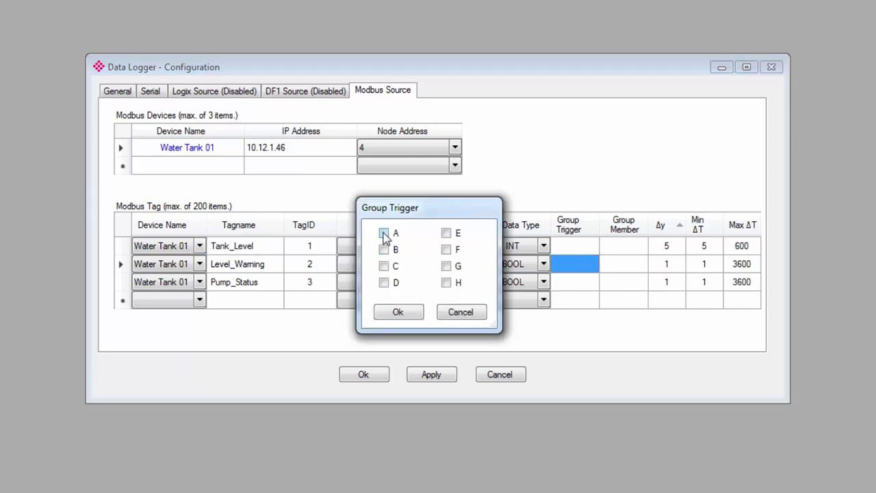
{"action": "left_click", "coordinate": [407, 312]}
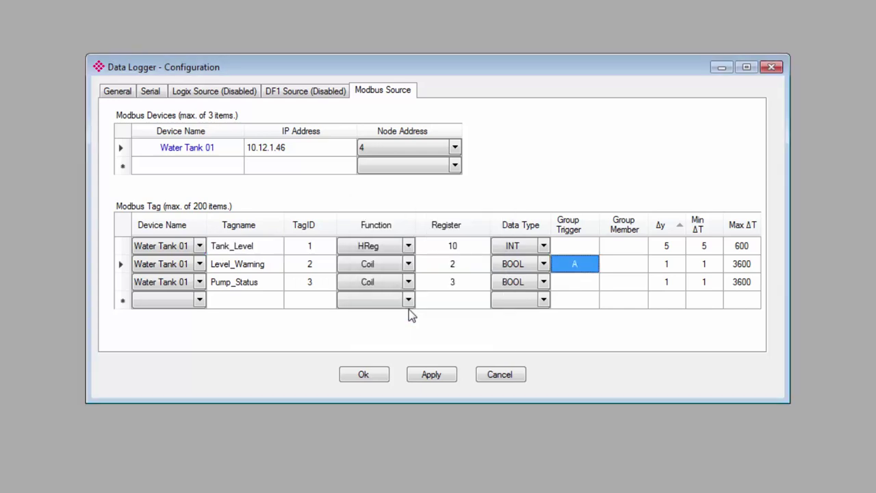
{"action": "left_click", "coordinate": [583, 283]}
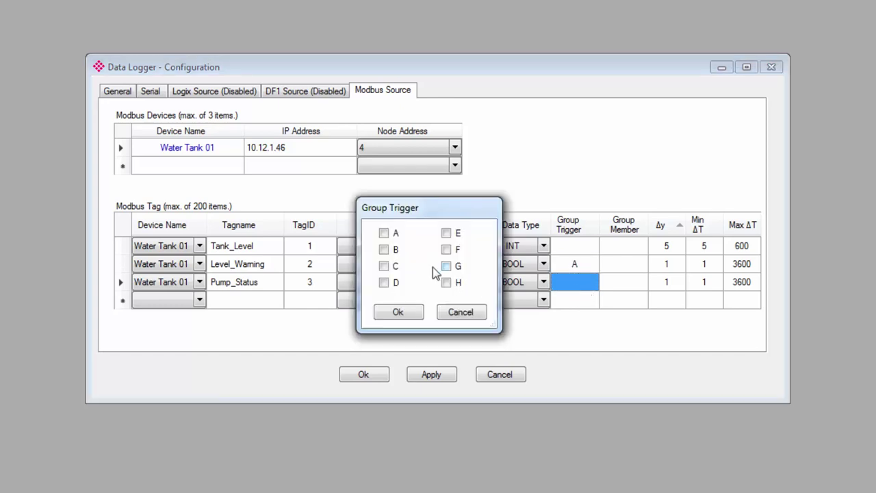
{"action": "left_click", "coordinate": [387, 252]}
{"action": "left_click", "coordinate": [416, 315]}
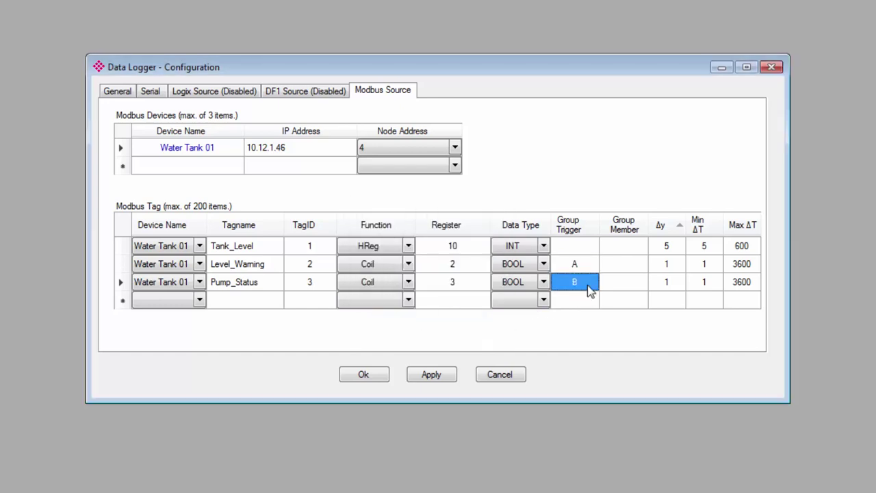
Step: Make the Tank_Level tag a member of groups A and B
{"action": "left_click", "coordinate": [633, 243]}
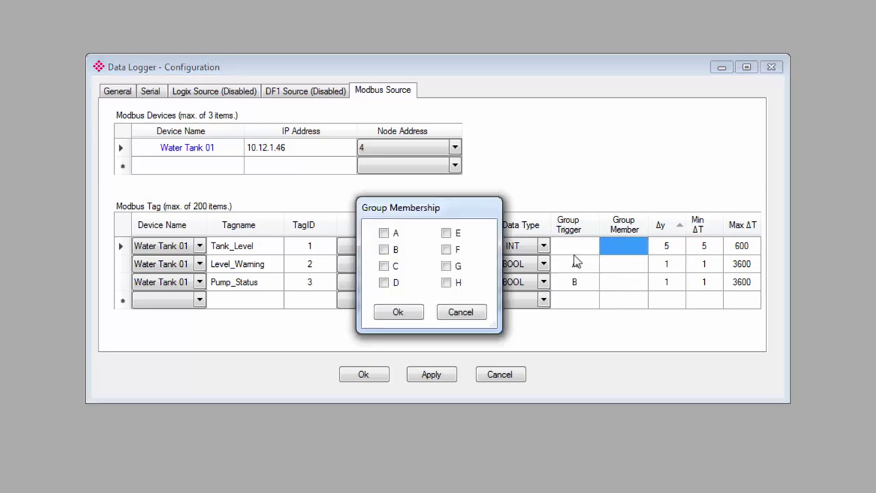
{"action": "left_click", "coordinate": [384, 234]}
{"action": "left_click", "coordinate": [384, 250]}
{"action": "left_click", "coordinate": [405, 311]}
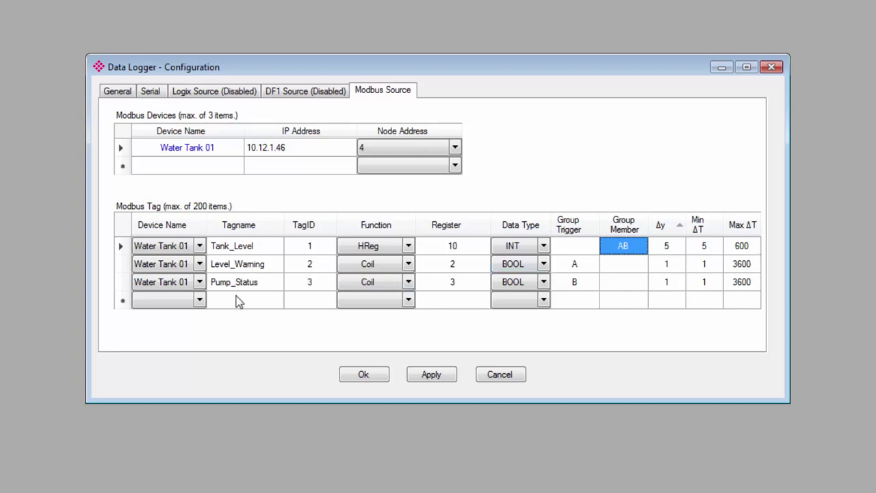
{"action": "left_click", "coordinate": [626, 251]}
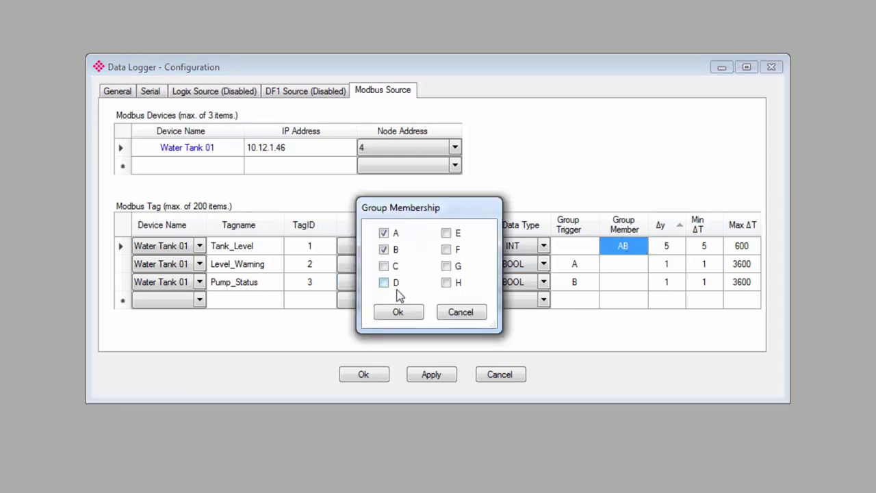
{"action": "left_click", "coordinate": [461, 312]}
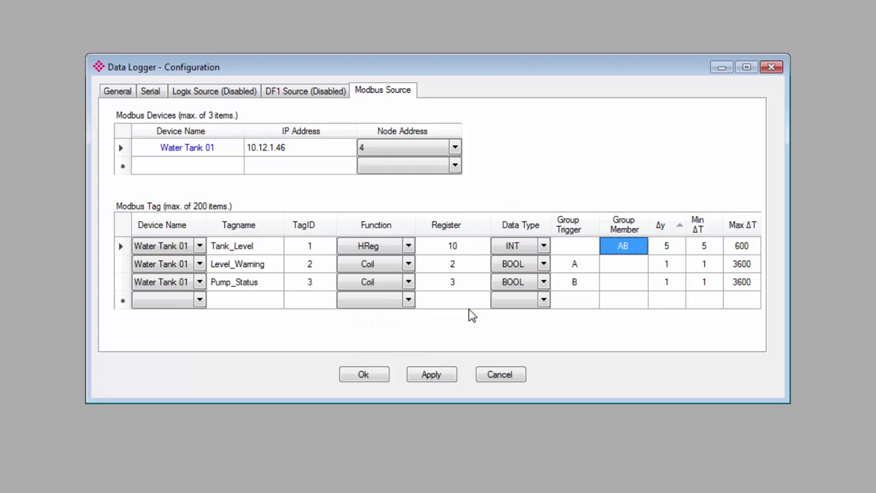
Step: Apply and close the data logger configuration, and save the project
{"action": "left_click", "coordinate": [431, 376]}
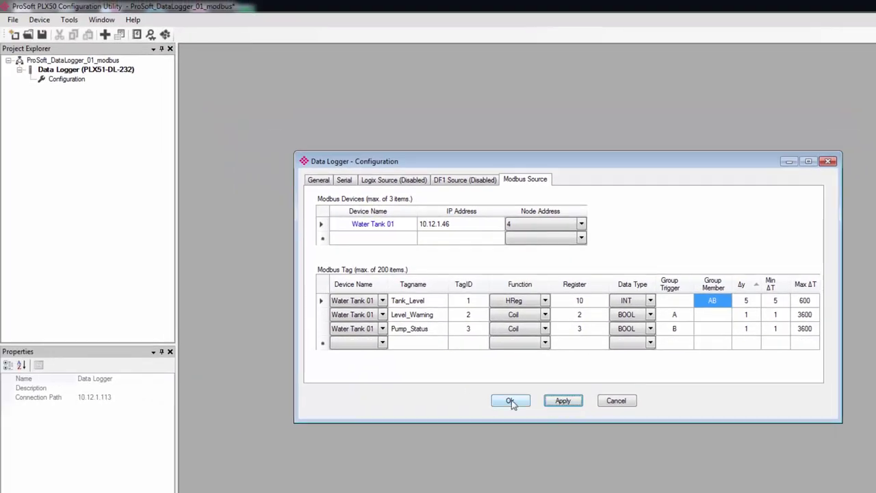
{"action": "left_click", "coordinate": [512, 403]}
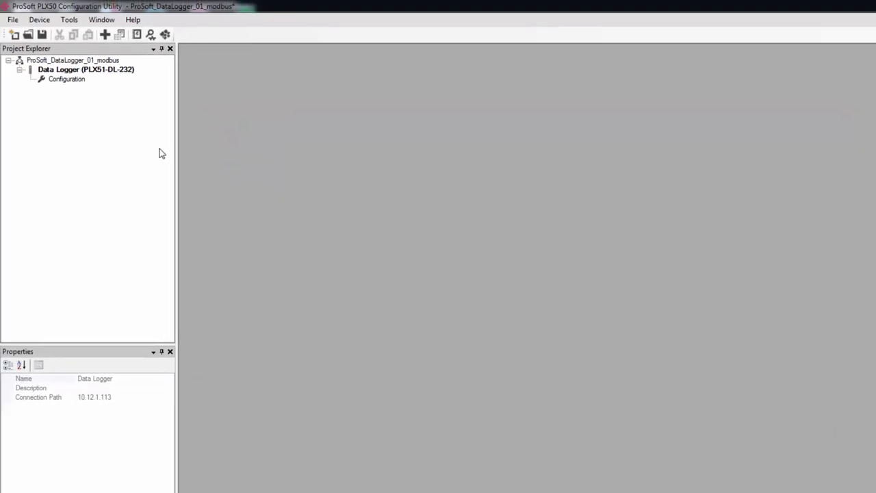
{"action": "left_click", "coordinate": [13, 21]}
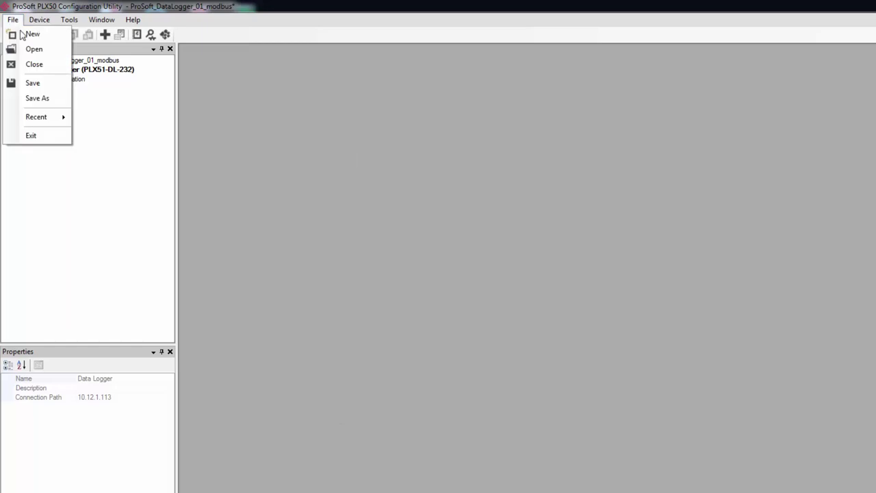
{"action": "left_click", "coordinate": [46, 83]}
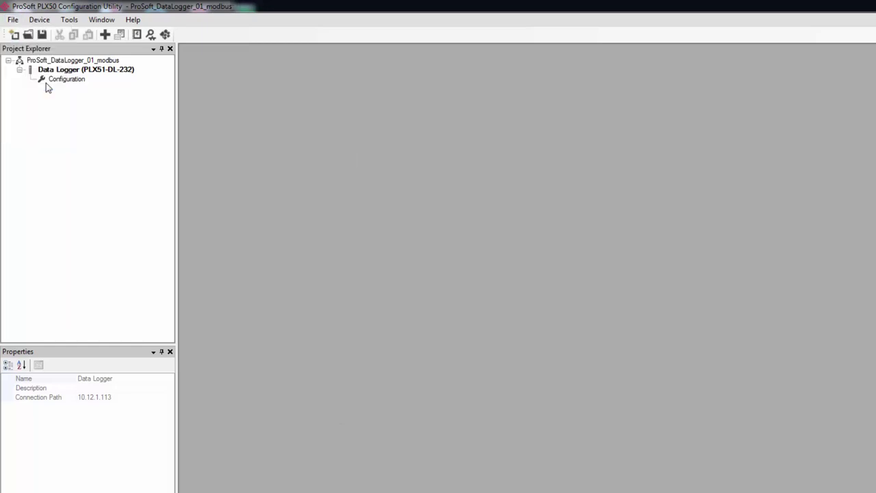
Step: Download the configuration to the PLX51-DL-232 data logger
{"action": "right_click", "coordinate": [112, 71]}
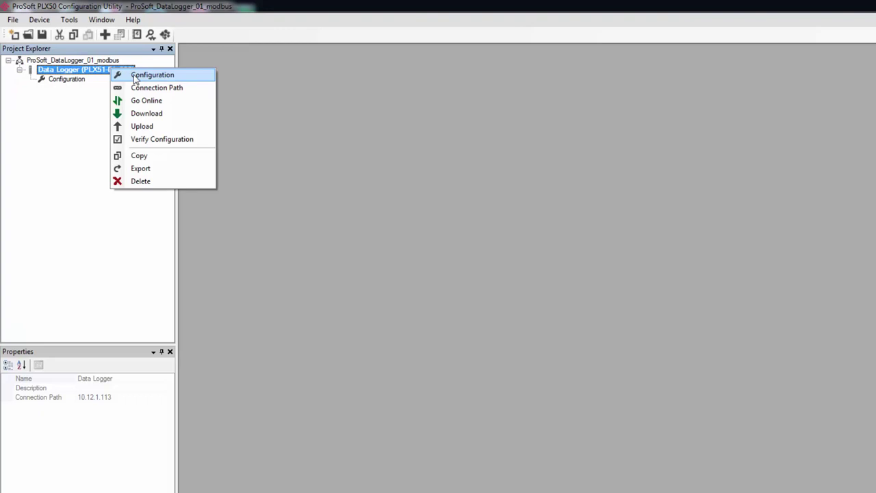
{"action": "left_click", "coordinate": [151, 116]}
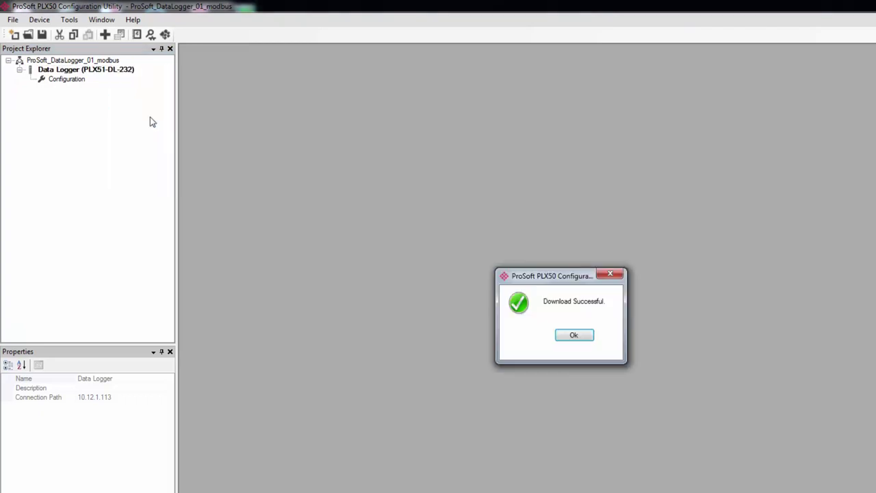
{"action": "left_click", "coordinate": [577, 337]}
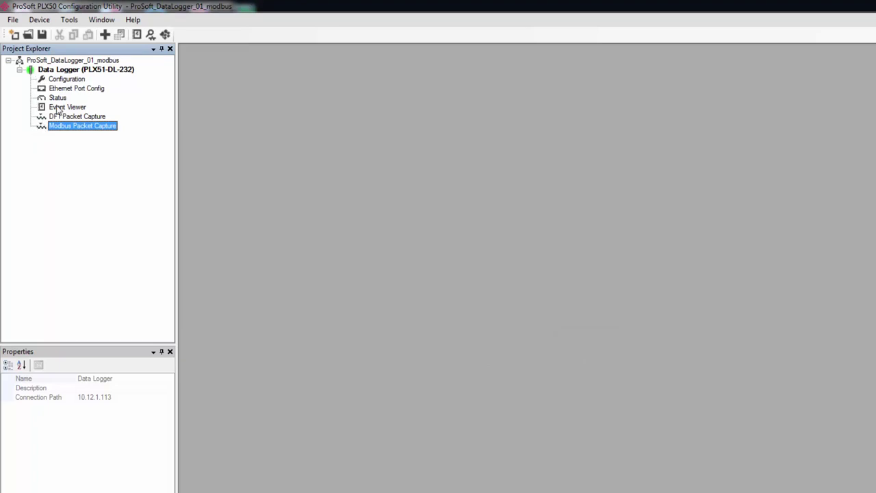
Step: Open the data logger's status and review its general state, tag status and recent records, ending at record management
{"action": "double_click", "coordinate": [58, 100]}
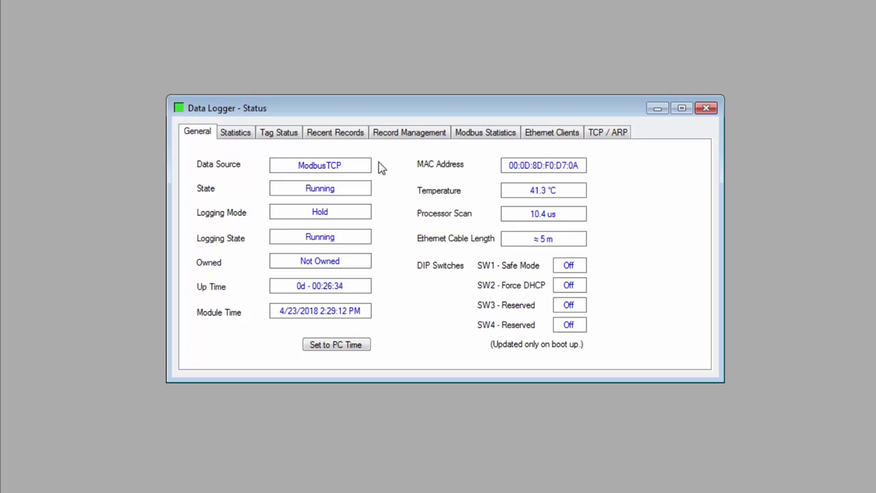
{"action": "left_click", "coordinate": [290, 133]}
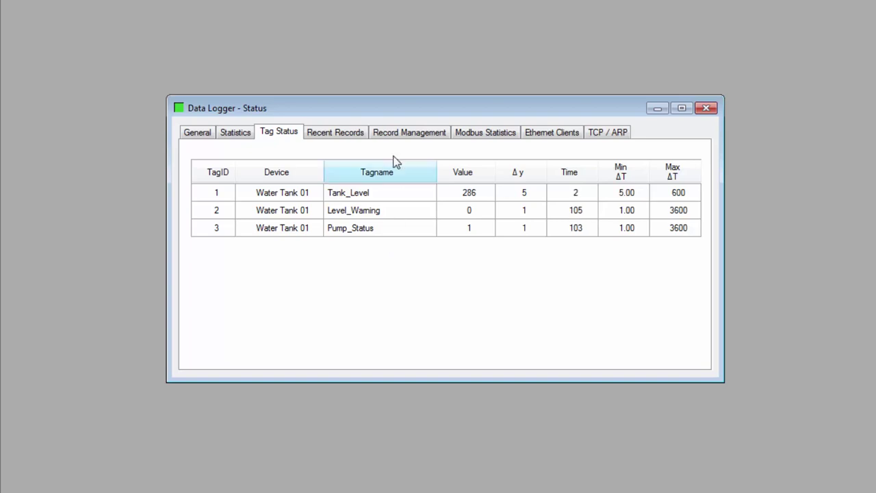
{"action": "left_click", "coordinate": [351, 131]}
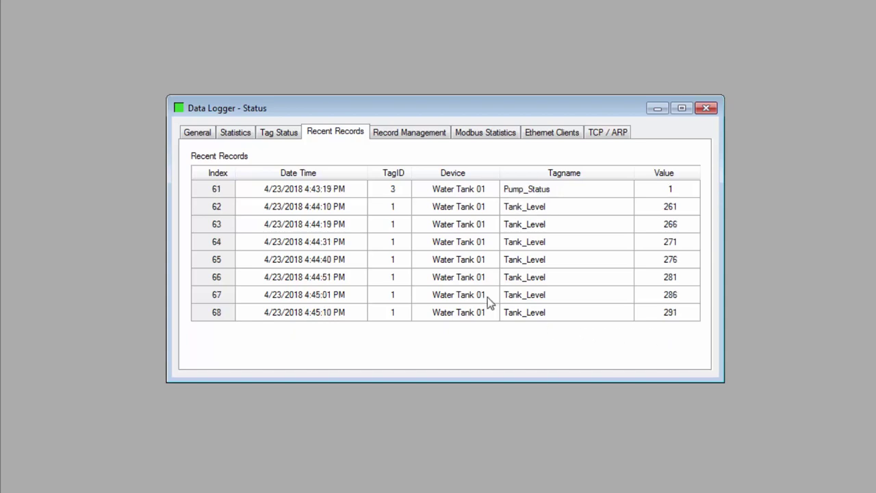
{"action": "left_click", "coordinate": [402, 135]}
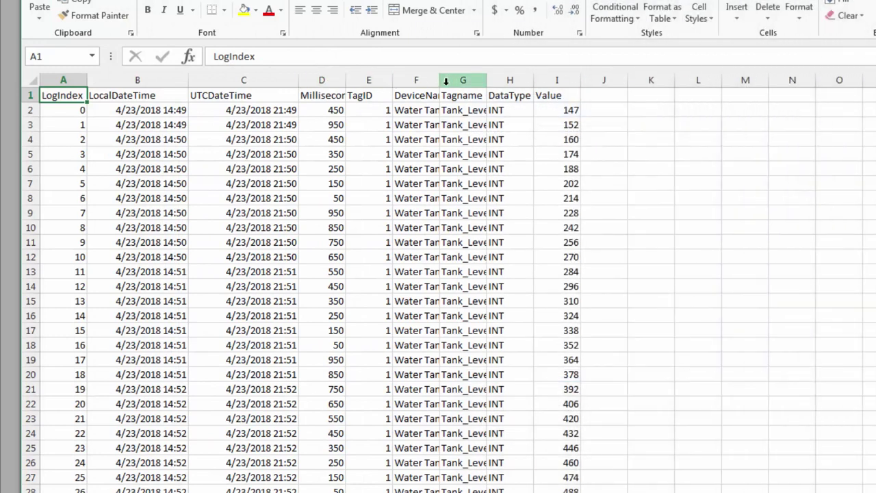
Step: In the log file opened in Excel, widen the DeviceName and Tagname columns and look through the logged records
{"action": "left_click_drag", "start_coordinate": [439, 81], "coordinate": [594, 84]}
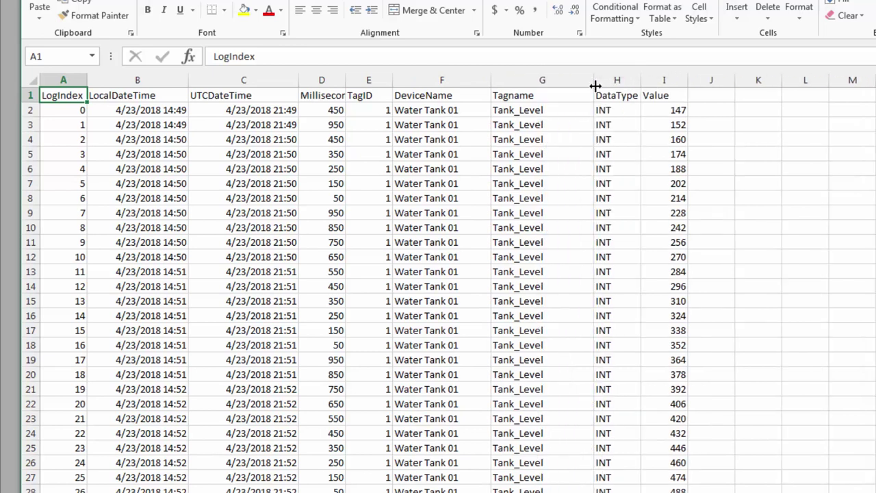
{"action": "scroll", "coordinate": [509, 241], "scroll_direction": "down", "scroll_amount": 4}
{"action": "scroll", "coordinate": [513, 241], "scroll_direction": "down", "scroll_amount": 2}
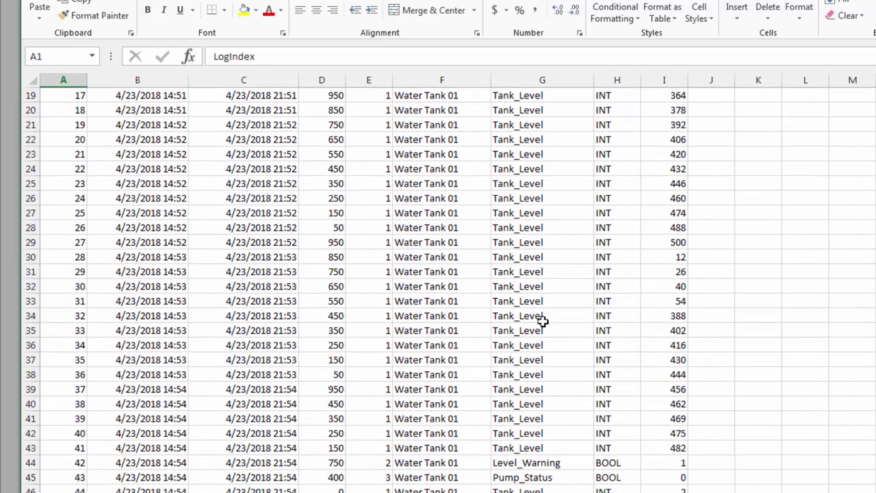